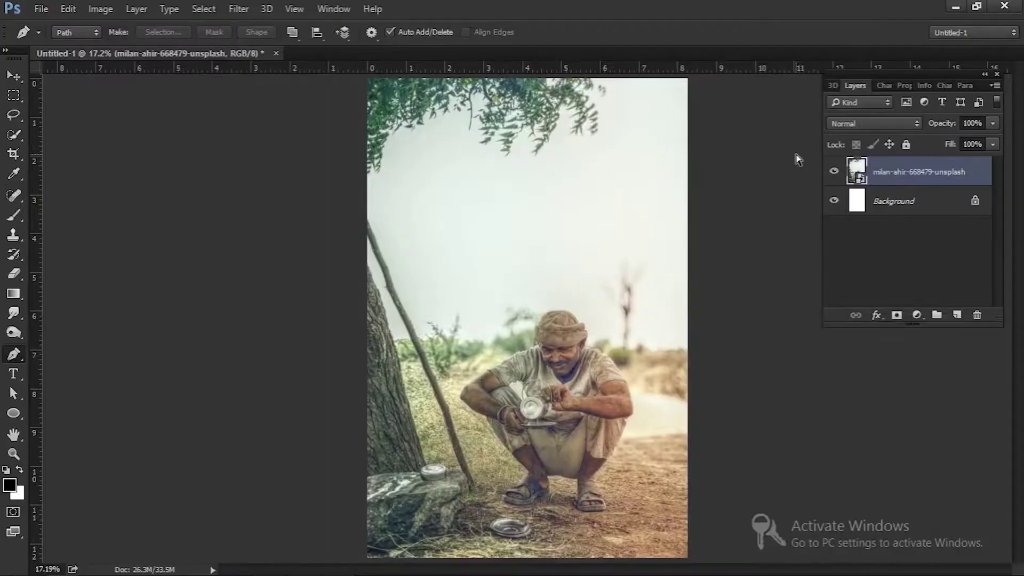
- Zoom the untitled document with the tea-pouring man photo in to 33.33%
key("ctrl+plus")
key("ctrl+plus")
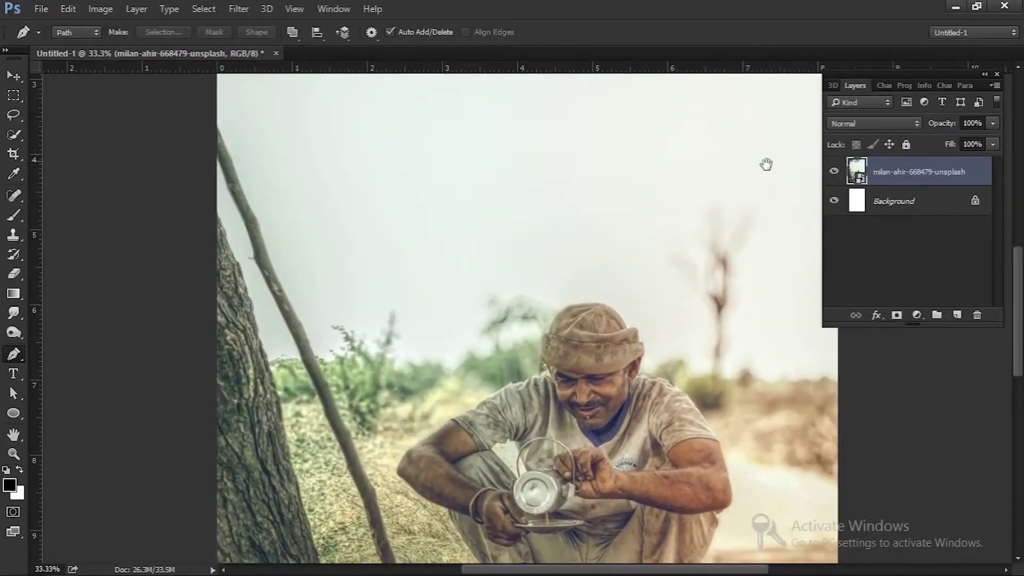
- Trace a pen path along the overhanging leaves and down the stick's edge
left_click_drag(766, 165, 742, 414)
left_click(655, 97)
left_click(664, 131)
left_click(655, 159)
left_click(654, 183)
left_click(637, 207)
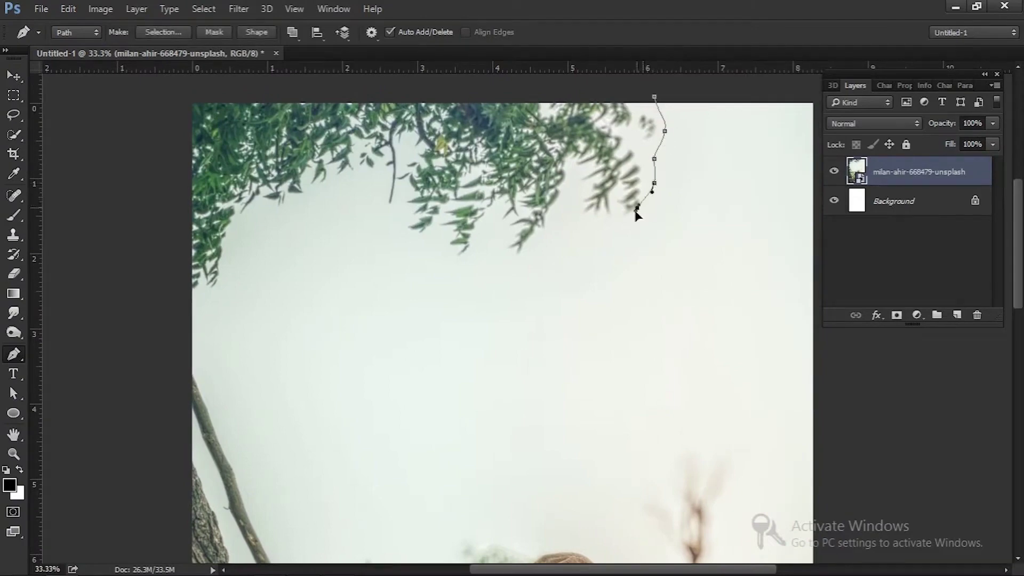
left_click(548, 236)
left_click(514, 260)
left_click_drag(490, 265, 478, 263)
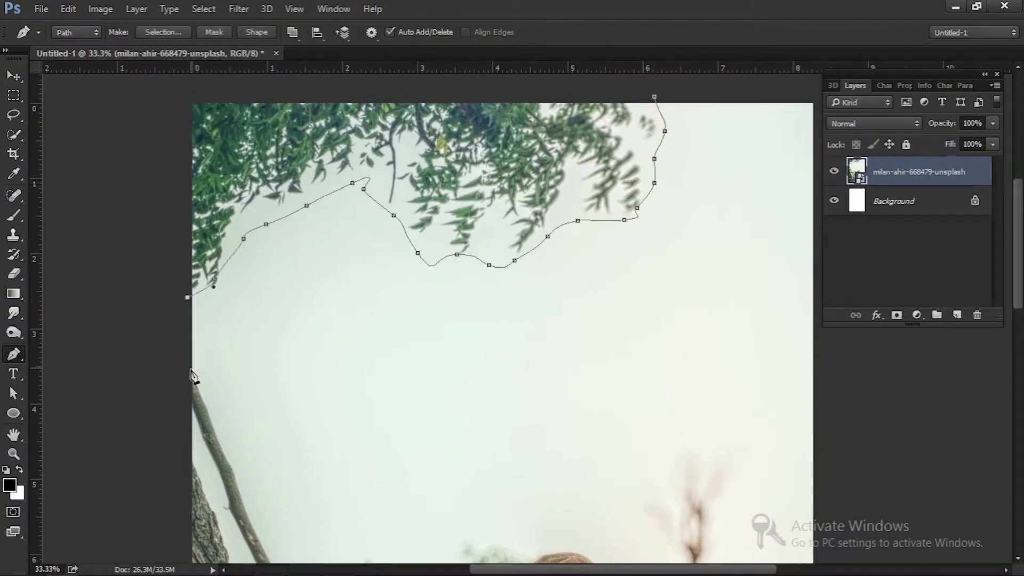
key("ctrl+plus")
key("ctrl+plus")
key("ctrl+plus")
left_click(429, 400)
scroll(414, 378, "down", 5)
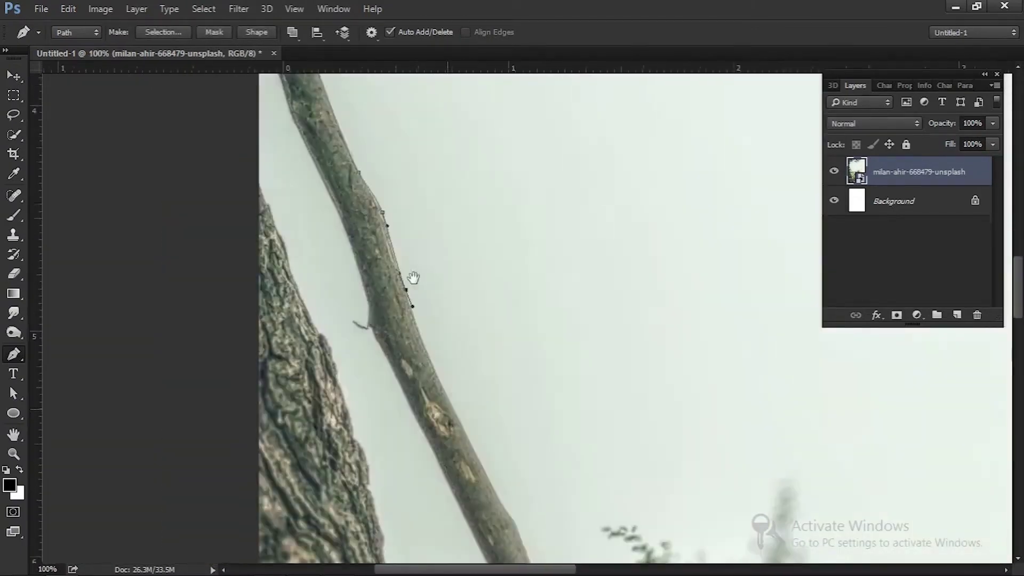
left_click_drag(389, 222, 396, 238)
left_click(471, 408)
scroll(472, 418, "down", 5)
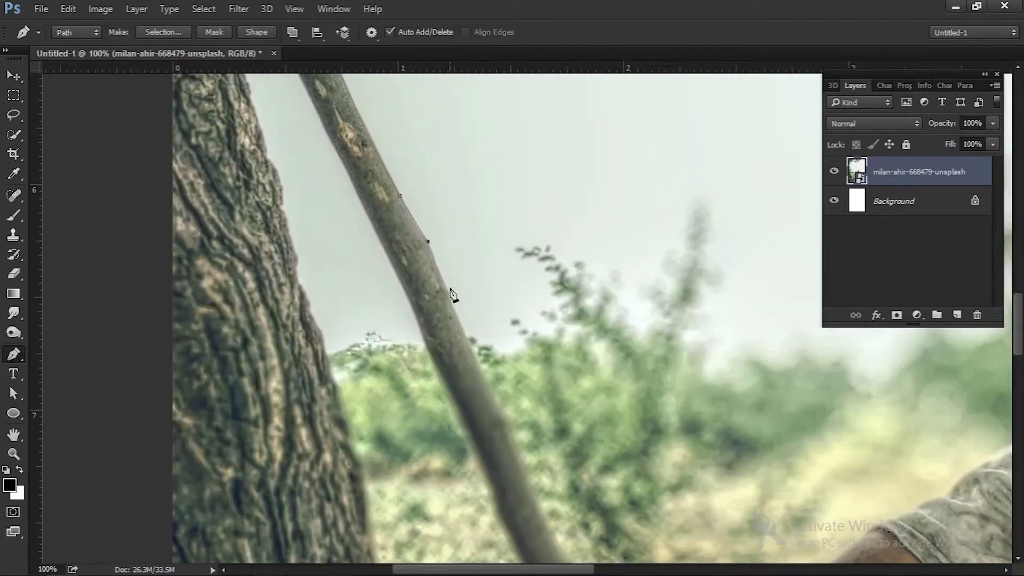
left_click(451, 293)
scroll(469, 295, "down", 5)
left_click(496, 331)
scroll(554, 476, "down", 5)
left_click(491, 215)
scroll(501, 239, "down", 5)
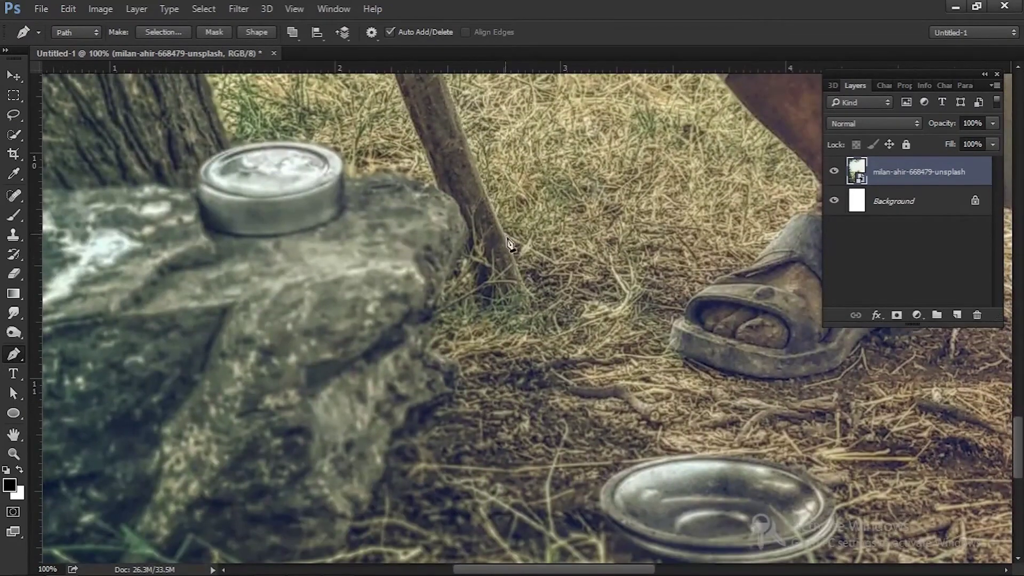
scroll(482, 197, "right", 3)
scroll(482, 198, "up", 10)
scroll(483, 198, "left", 3)
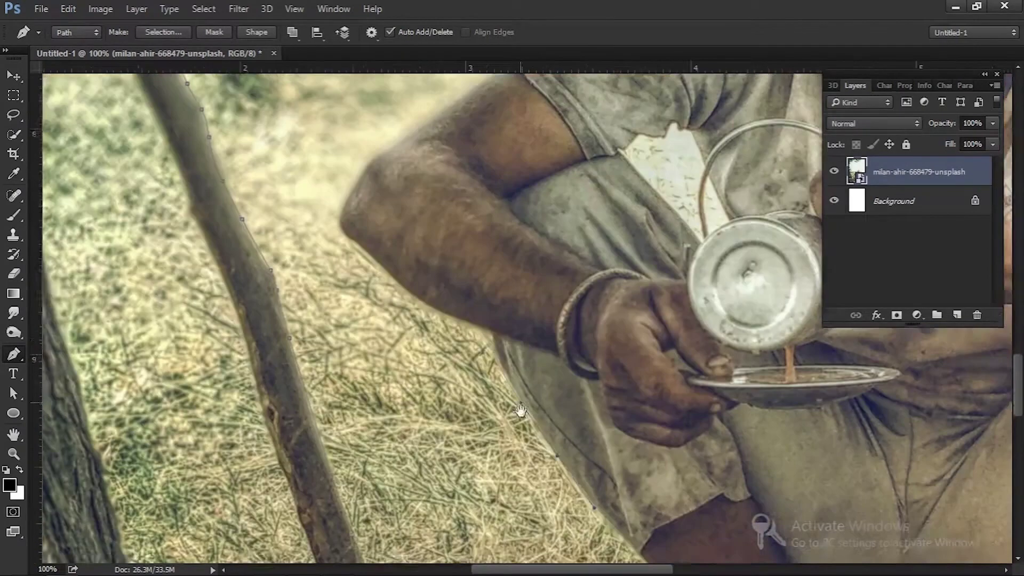
- Continue the path around the man's arm, shoulder and cap at 200% zoom
left_click(491, 340)
left_click(408, 299)
left_click(342, 221)
left_click_drag(378, 164, 389, 159)
scroll(430, 140, "up", 10)
scroll(430, 140, "left", 3)
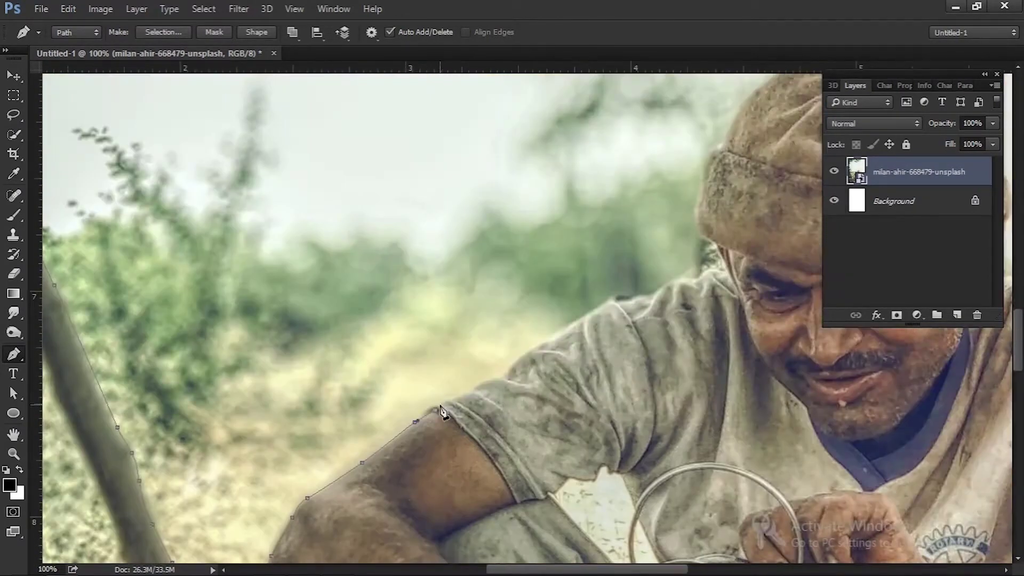
left_click(455, 397)
left_click(520, 356)
left_click(571, 323)
left_click(691, 264)
left_click(701, 191)
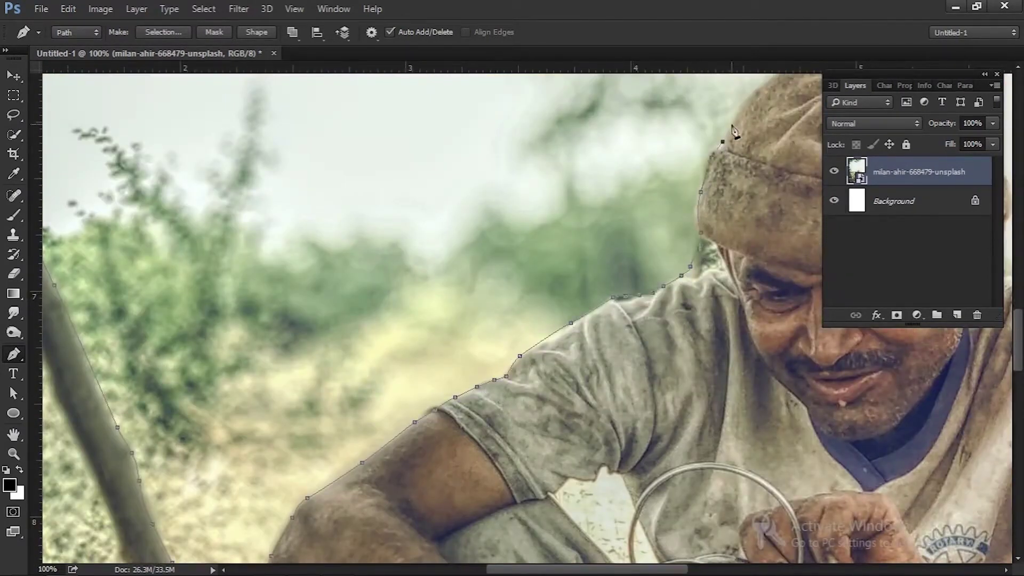
scroll(727, 137, "up", 10)
scroll(728, 137, "right", 5)
left_click(516, 360)
left_click(623, 357)
left_click_drag(709, 424, 721, 435)
key("ctrl+plus")
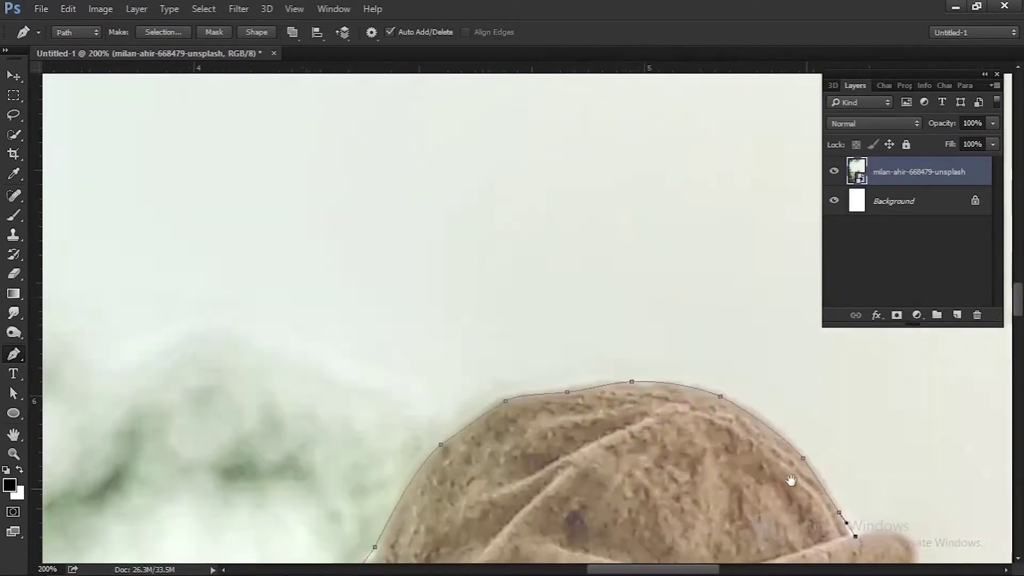
scroll(572, 230, "down", 10)
left_click(577, 276)
left_click(610, 341)
left_click(577, 455)
left_click(705, 487)
- Finish the outline down the far shoulder and arm, then view the whole image
scroll(707, 493, "down", 10)
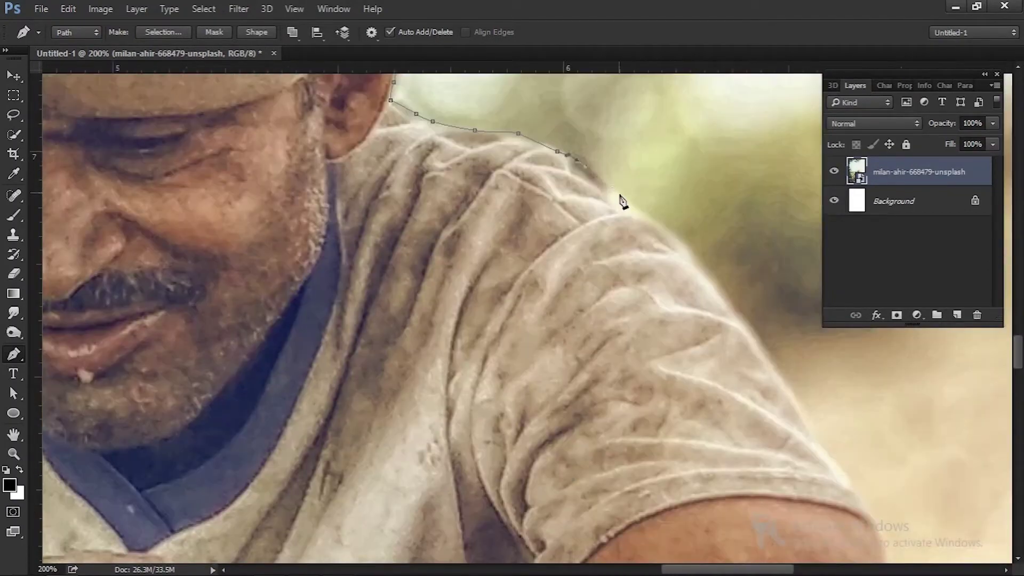
left_click(697, 261)
left_click(768, 366)
left_click(825, 441)
left_click(882, 538)
scroll(882, 539, "down", 8)
left_click(762, 364)
left_click(775, 524)
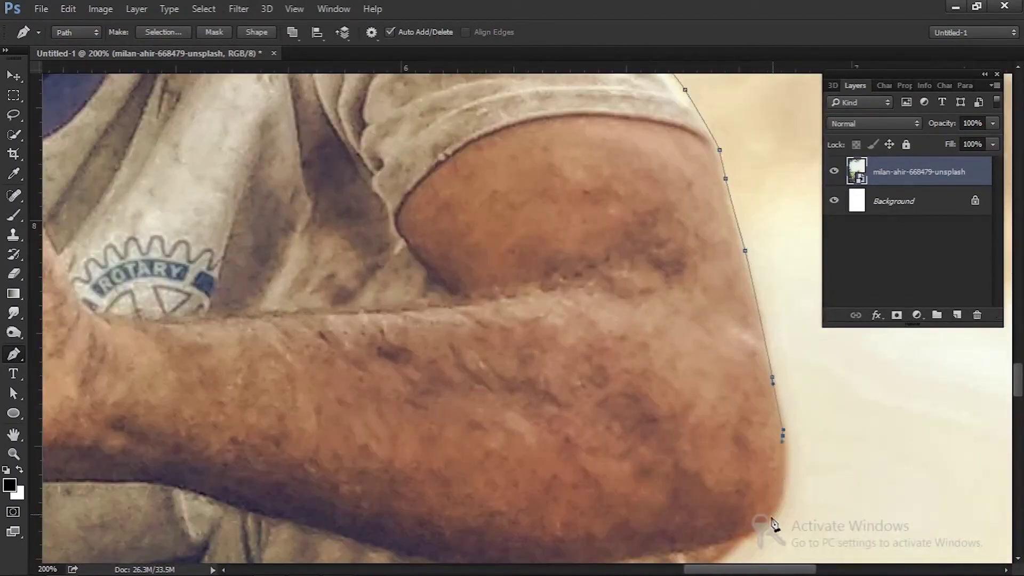
scroll(775, 525, "down", 8)
left_click(688, 307)
scroll(640, 171, "down", 8)
key("ctrl+0")
- Load the path as a selection, refine the leaf edges, and mask out the sky
key("ctrl+Return")
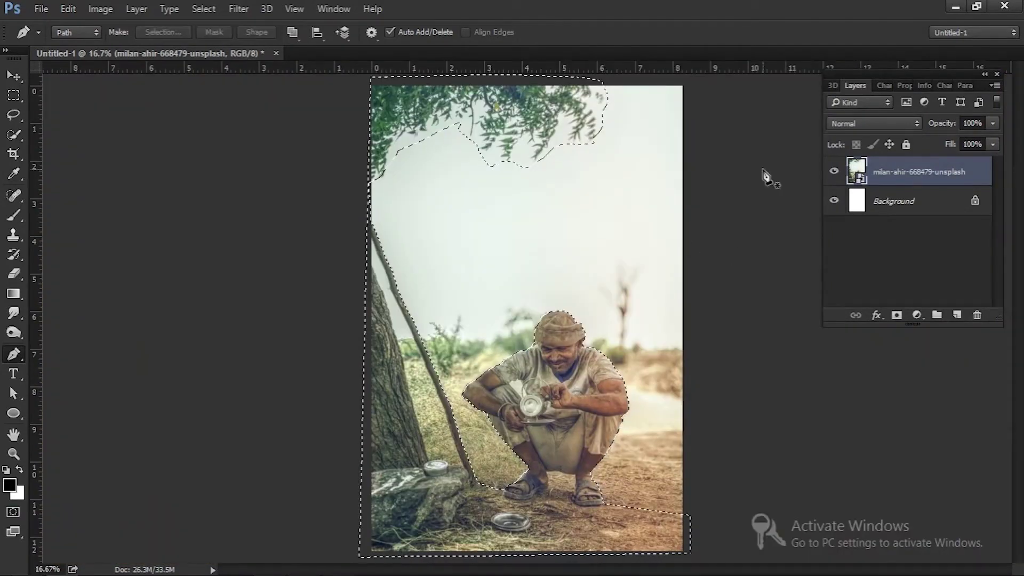
key("ctrl+alt+r")
mouse_move(593, 83)
left_mouse_down()
mouse_move(556, 82)
mouse_move(533, 123)
left_mouse_up()
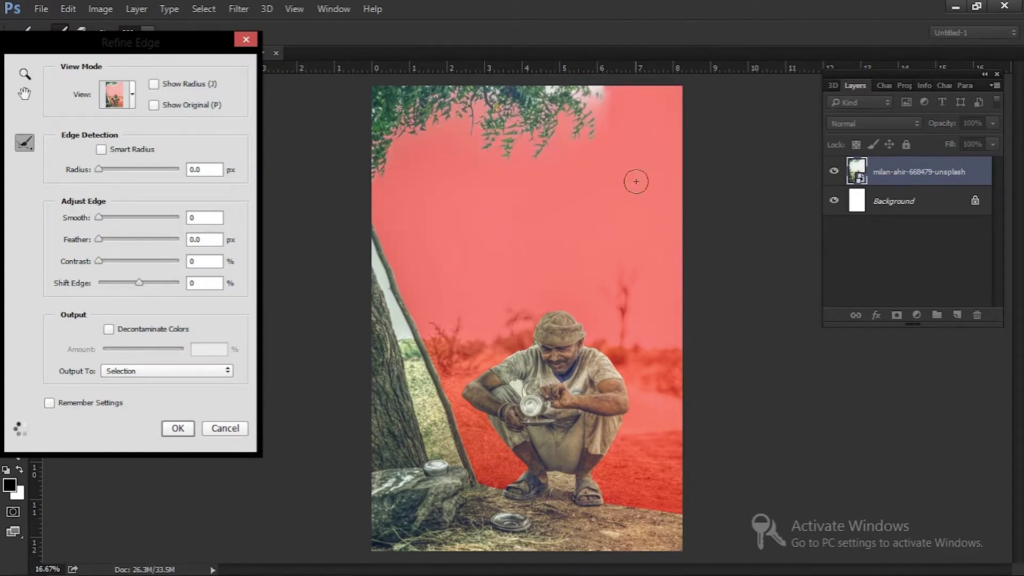
left_click(178, 427)
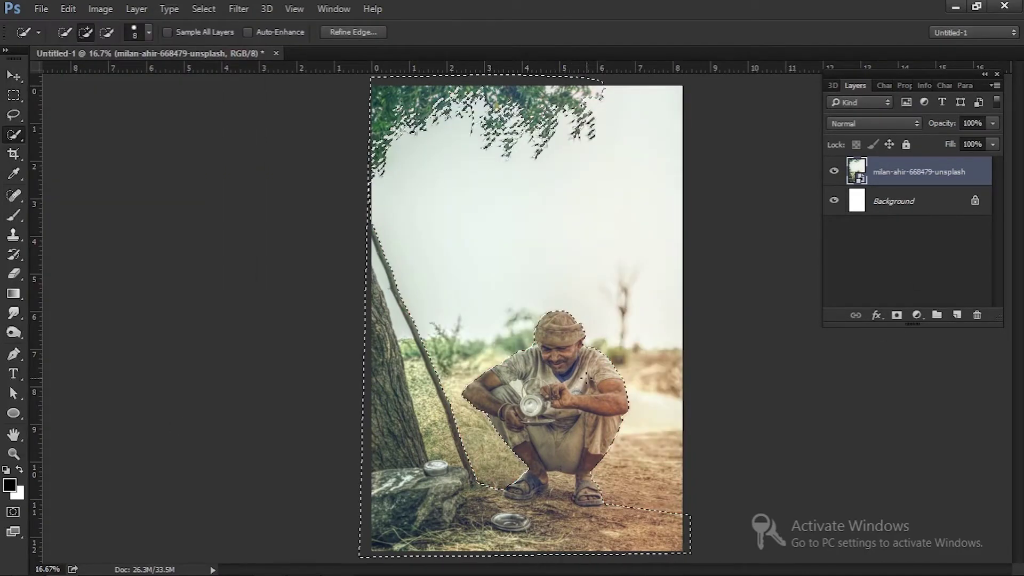
left_click(898, 316)
- Pen-select the gap between trunk and stick and fill it black on the mask
key("ctrl+plus")
left_click(13, 114)
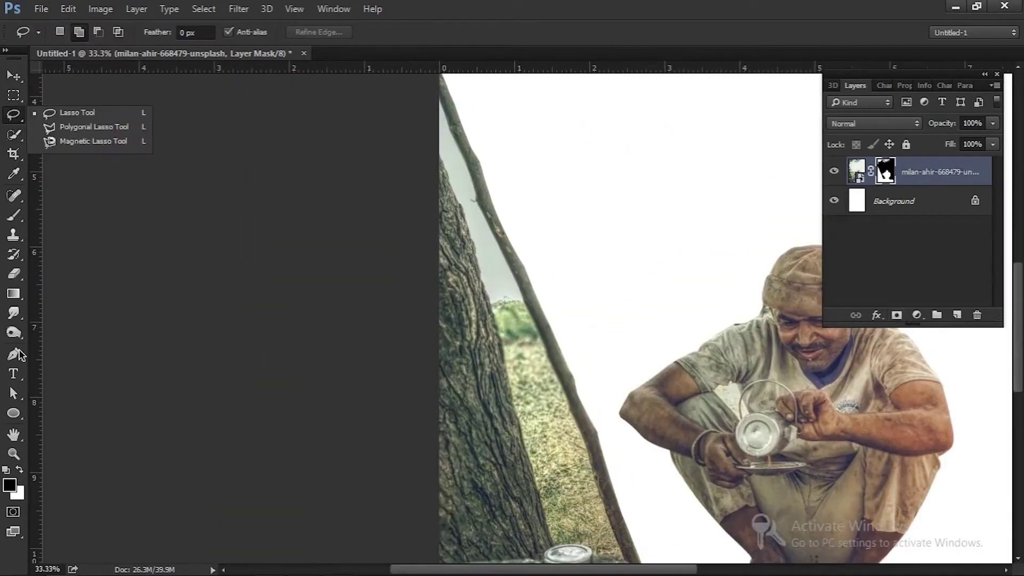
left_click(14, 354)
left_click(480, 196)
left_click(523, 299)
left_click(551, 363)
scroll(554, 357, "down", 5)
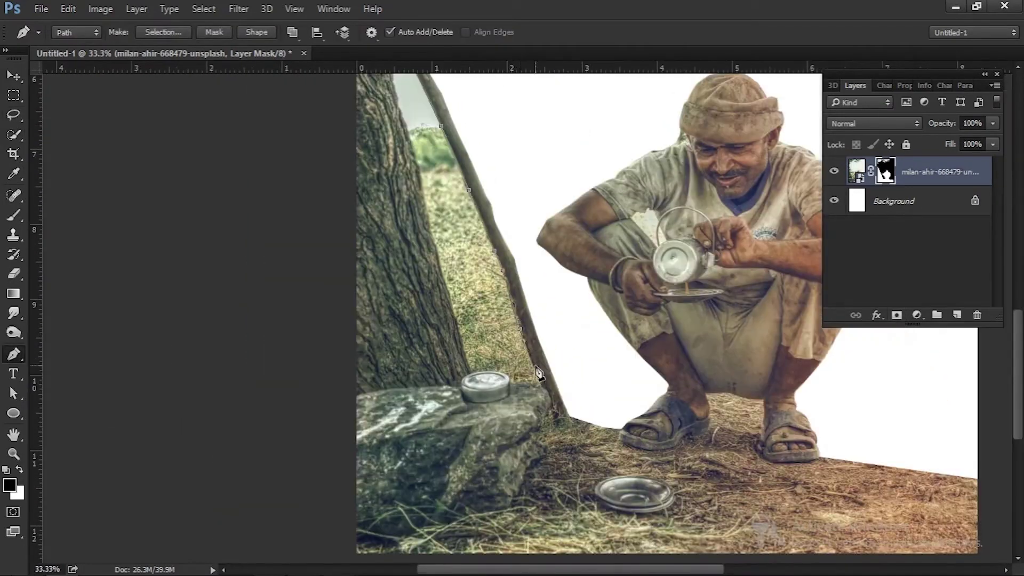
left_click(456, 321)
left_click(450, 303)
scroll(422, 181, "up", 5)
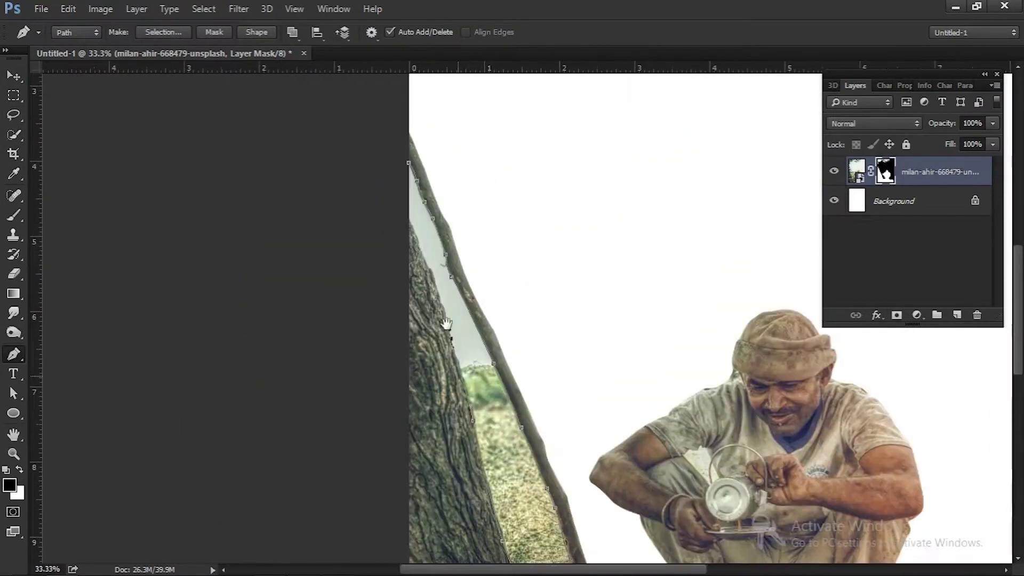
key("ctrl+Return")
key("alt+BackSpace")
key("ctrl+0")
left_click(8, 216)
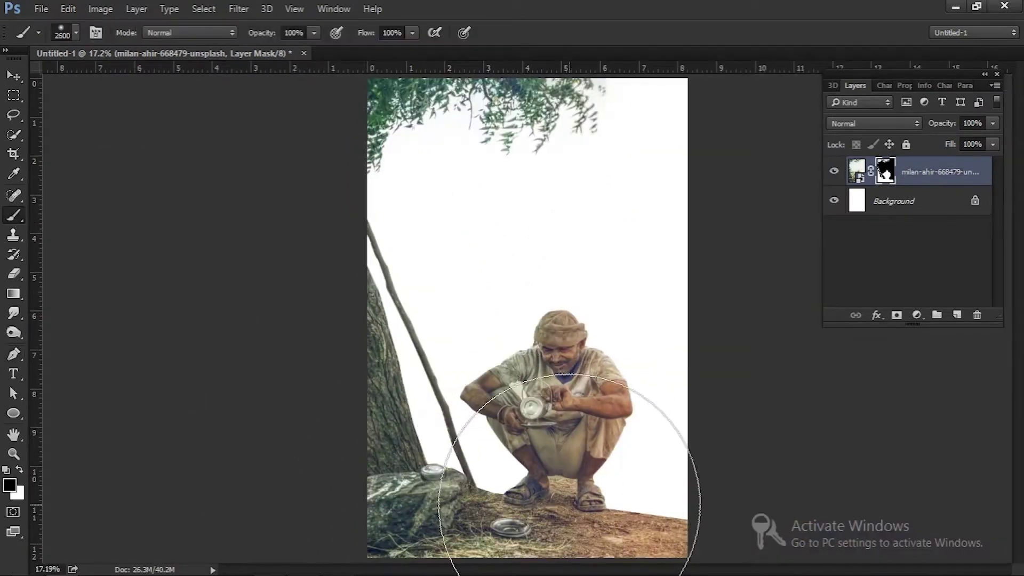
- Paint white on the mask with a smaller brush to reveal hazy ground beside the feet
key("x")
key("bracketleft")
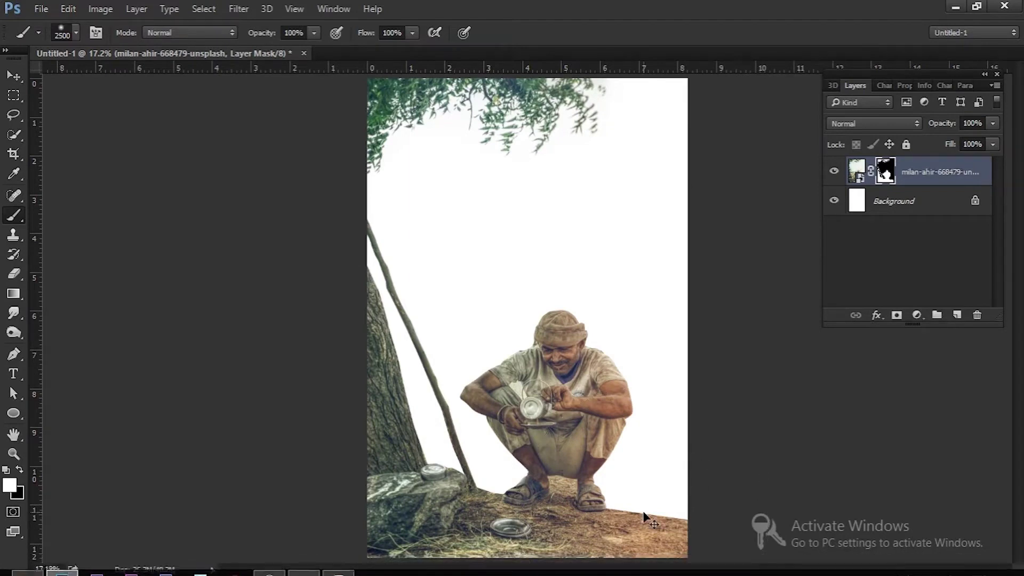
key("ctrl+minus")
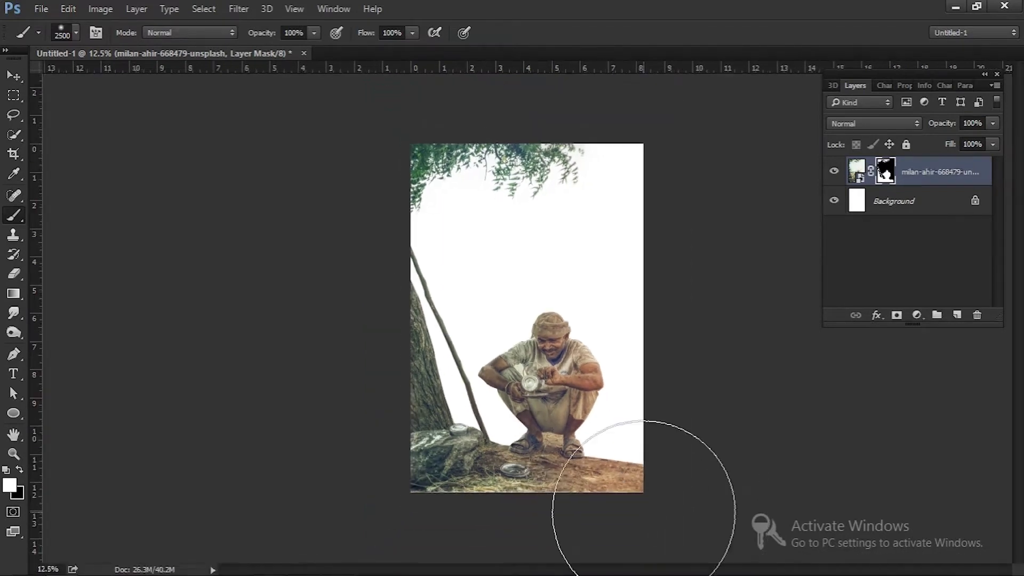
key("bracketleft")
key("bracketleft")
left_click(615, 523)
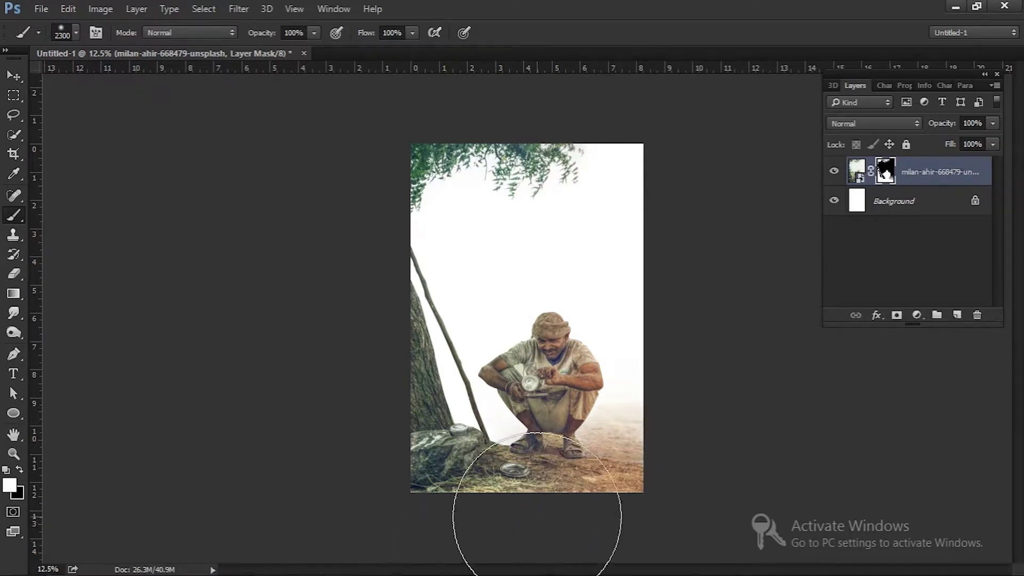
mouse_move(537, 521)
left_mouse_down()
mouse_move(490, 521)
mouse_move(508, 526)
left_mouse_up()
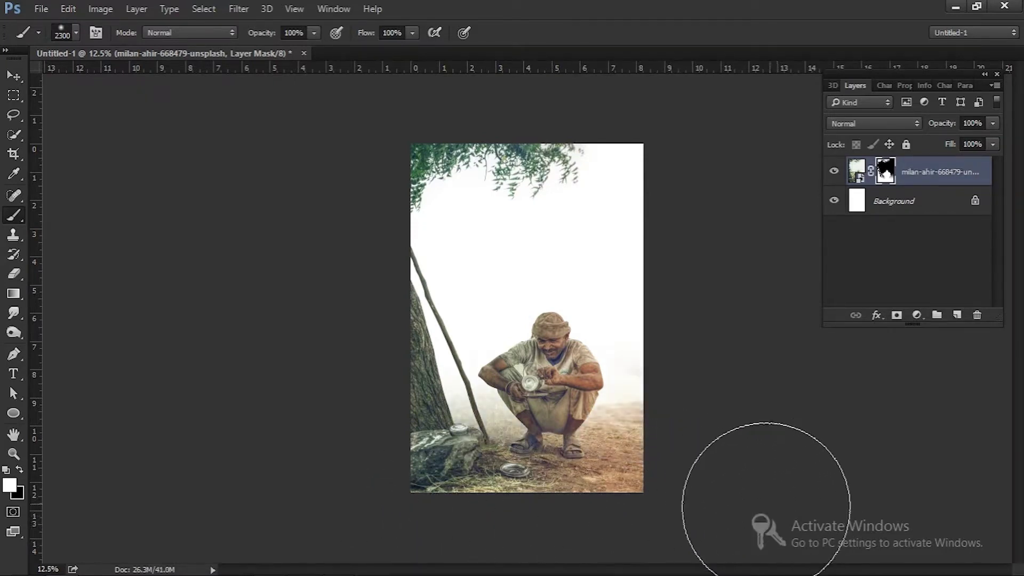
mouse_move(766, 514)
left_mouse_down()
mouse_move(511, 516)
mouse_move(312, 447)
left_mouse_up()
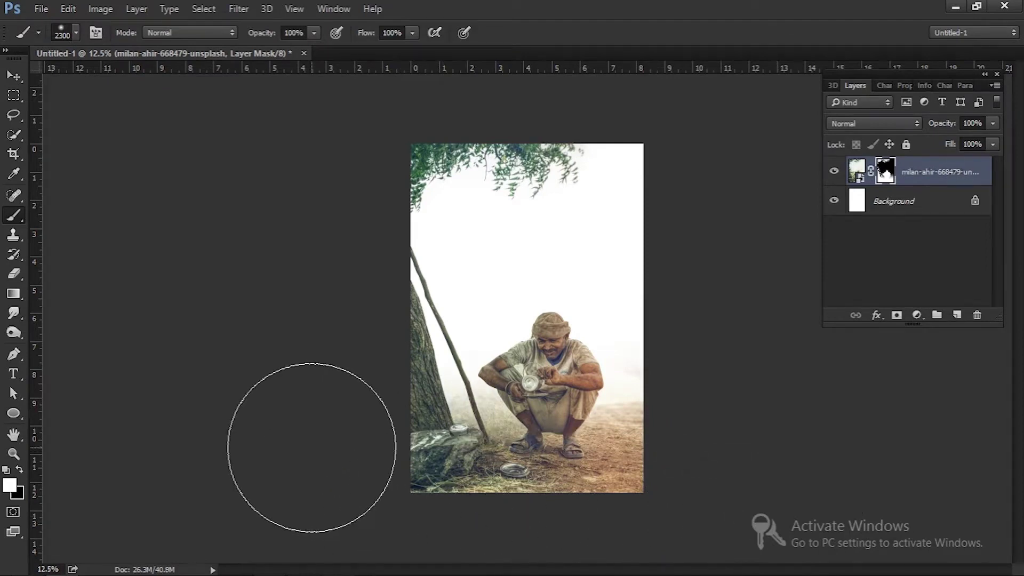
left_click(13, 75)
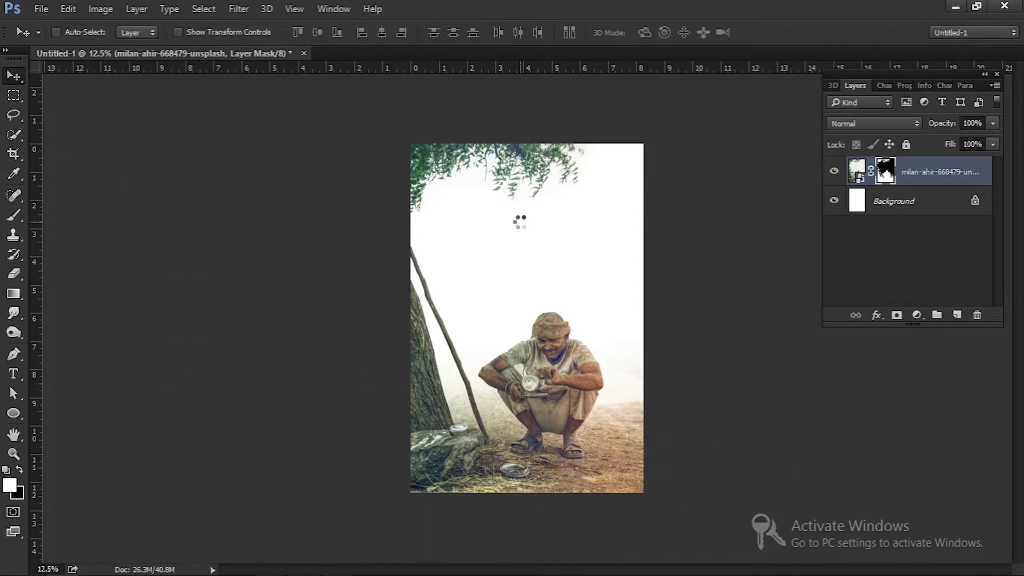
- Place the cloud photo at the top, move it beneath the man's layer, and shift it down
mouse_move(597, 350)
left_mouse_down()
mouse_move(601, 255)
mouse_move(892, 469)
mouse_move(928, 459)
left_mouse_up()
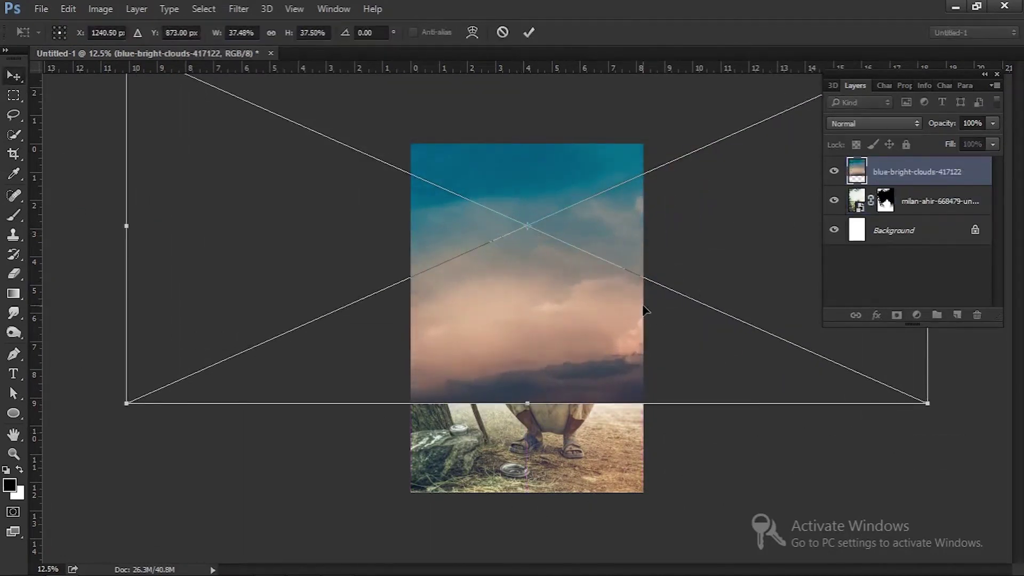
key("Return")
left_click_drag(907, 171, 908, 208)
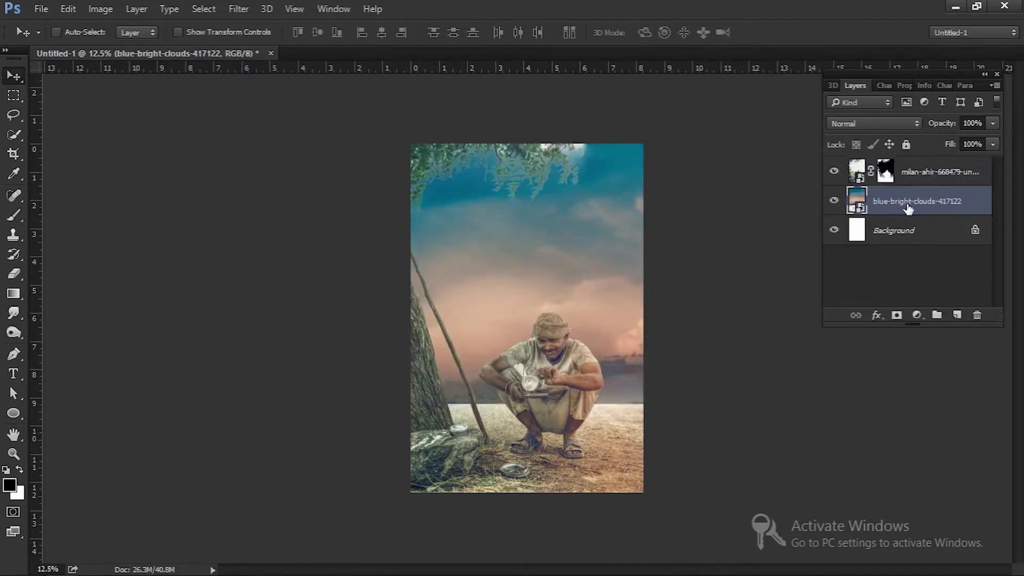
mouse_move(591, 240)
left_mouse_down()
mouse_move(579, 272)
mouse_move(569, 249)
mouse_move(572, 267)
left_mouse_up()
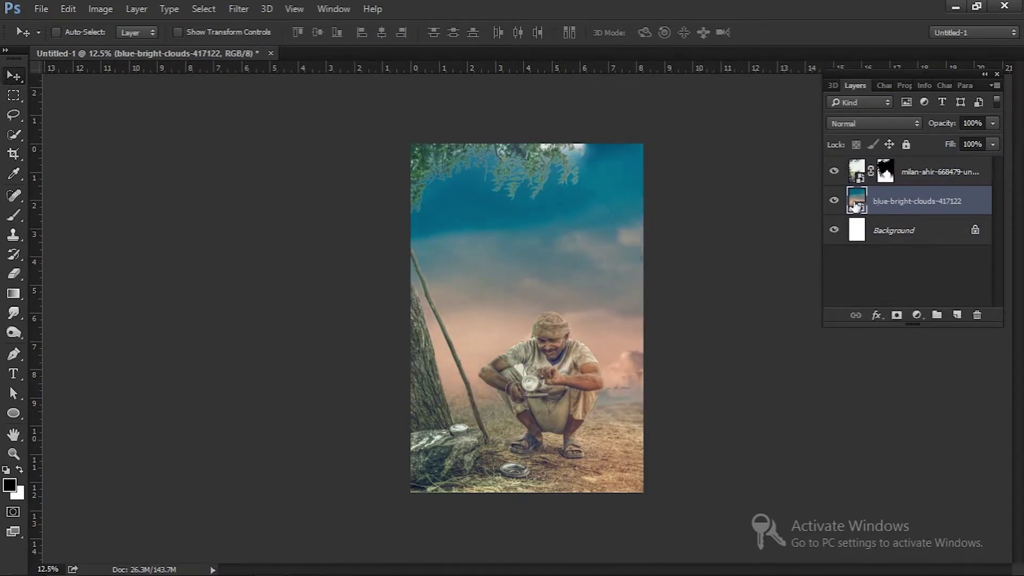
- Add a mask to the clouds layer and fade its lower part with a gradient
left_click(897, 315)
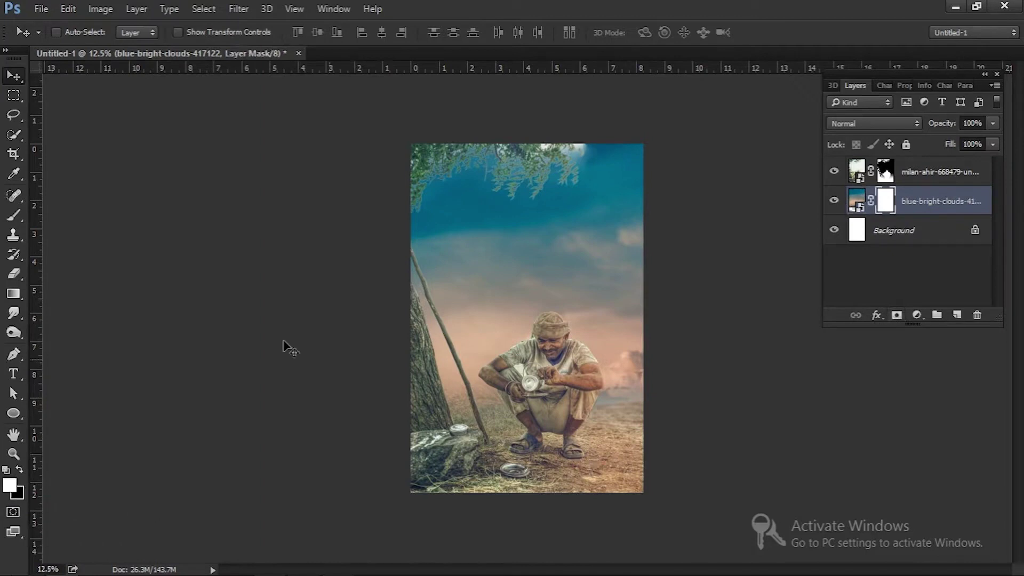
key("g")
key("x")
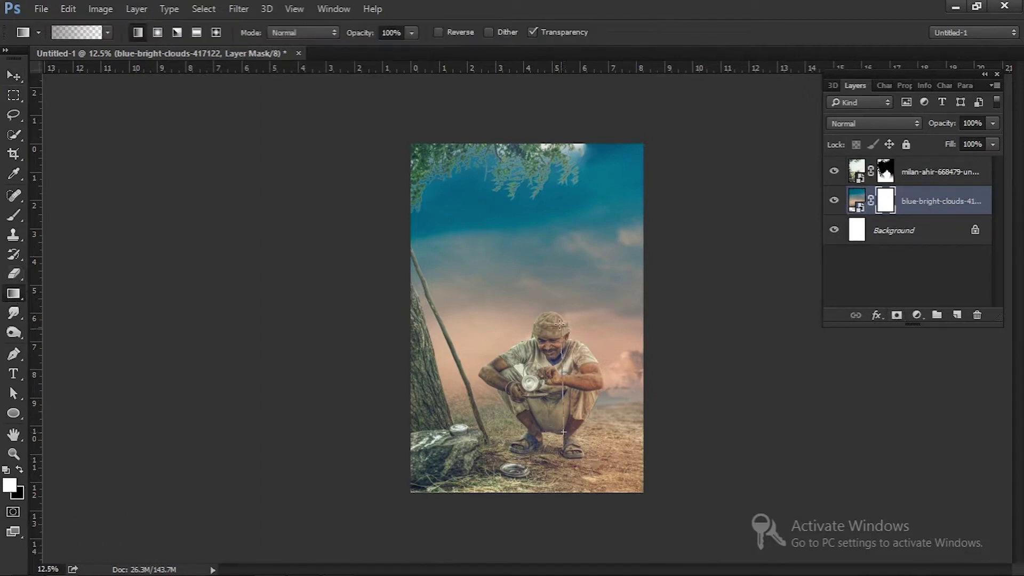
left_click_drag(560, 324, 561, 324)
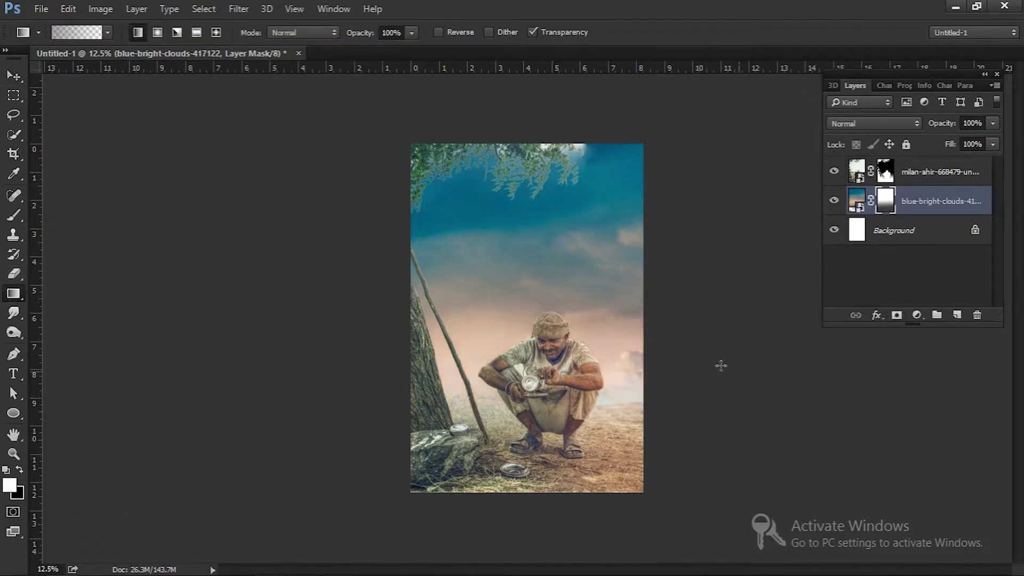
left_click(13, 78)
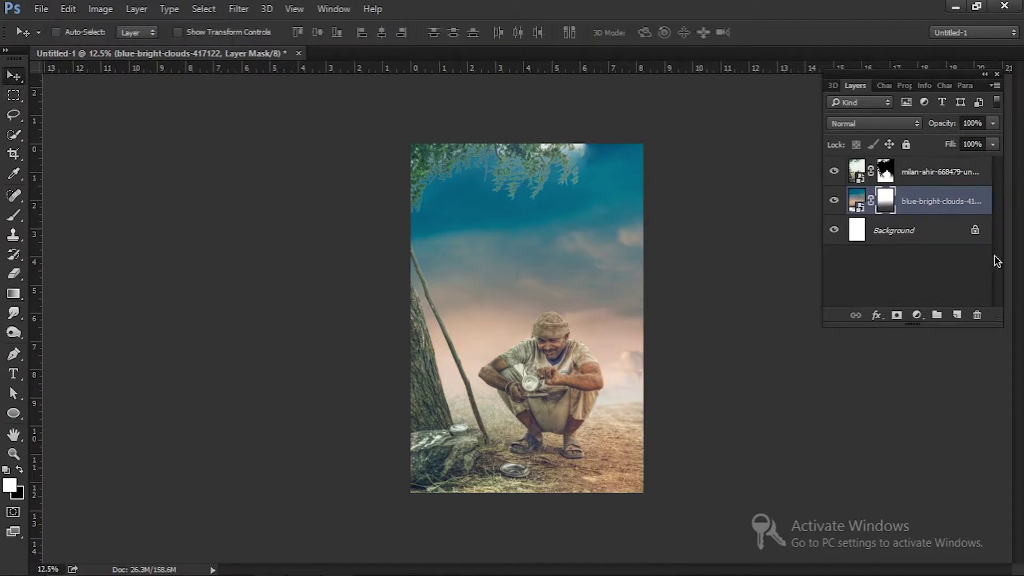
- Add a Solid Color fill layer above the Background in light beige #ead2a0
left_click(882, 240)
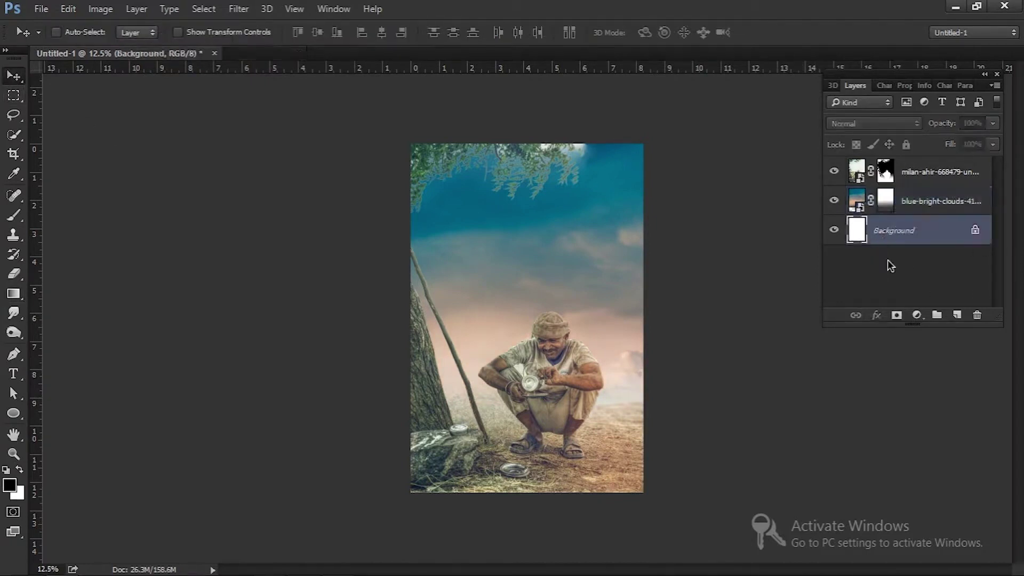
left_click(926, 314)
left_click(849, 249)
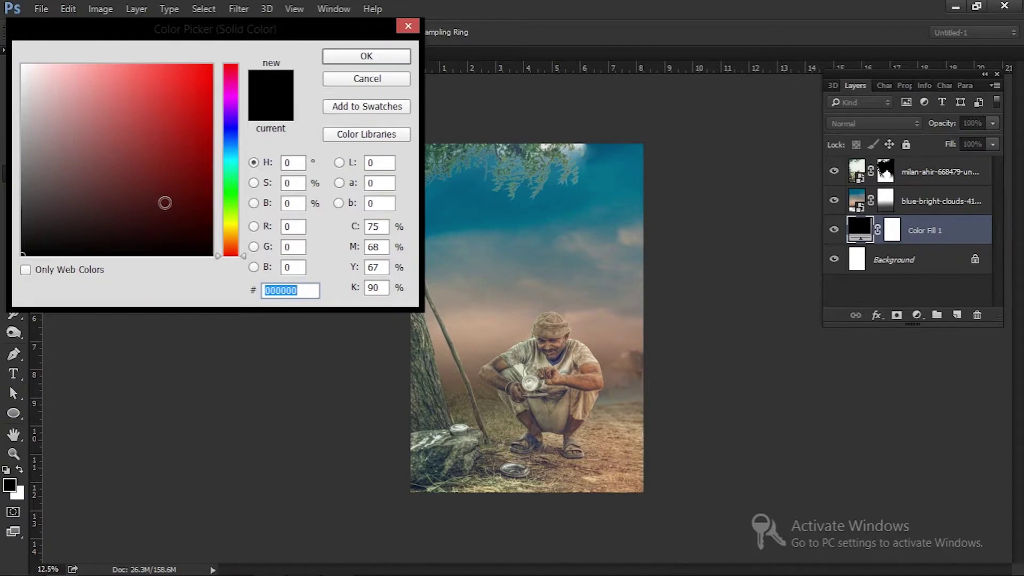
left_click_drag(233, 245, 232, 240)
left_click(153, 118)
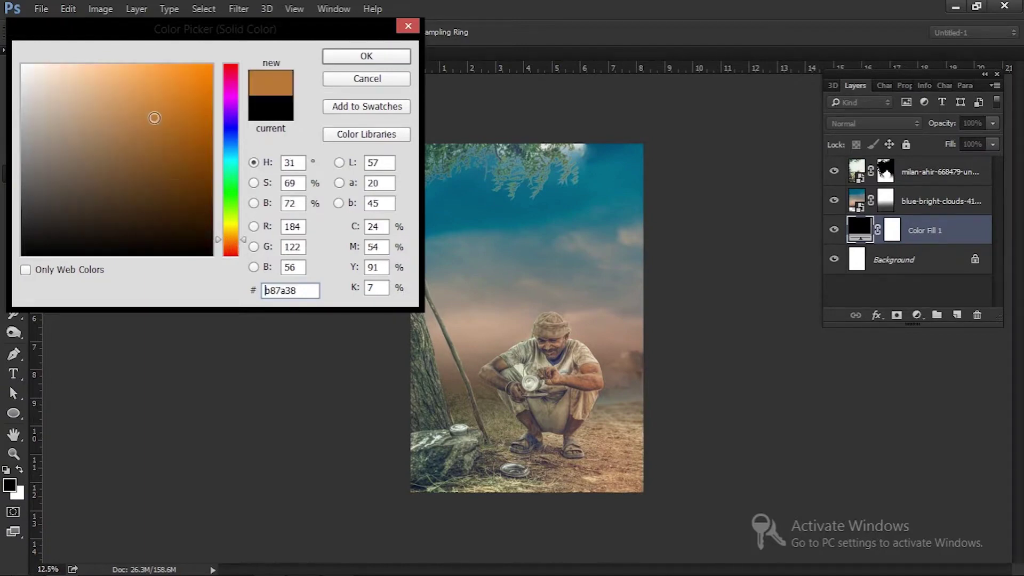
left_click_drag(154, 118, 196, 163)
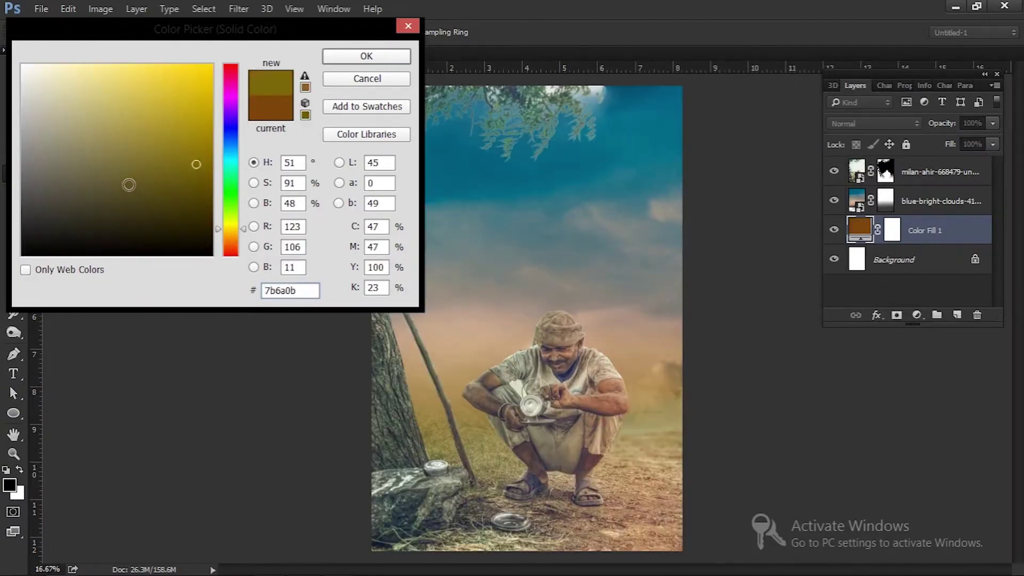
left_click(99, 161)
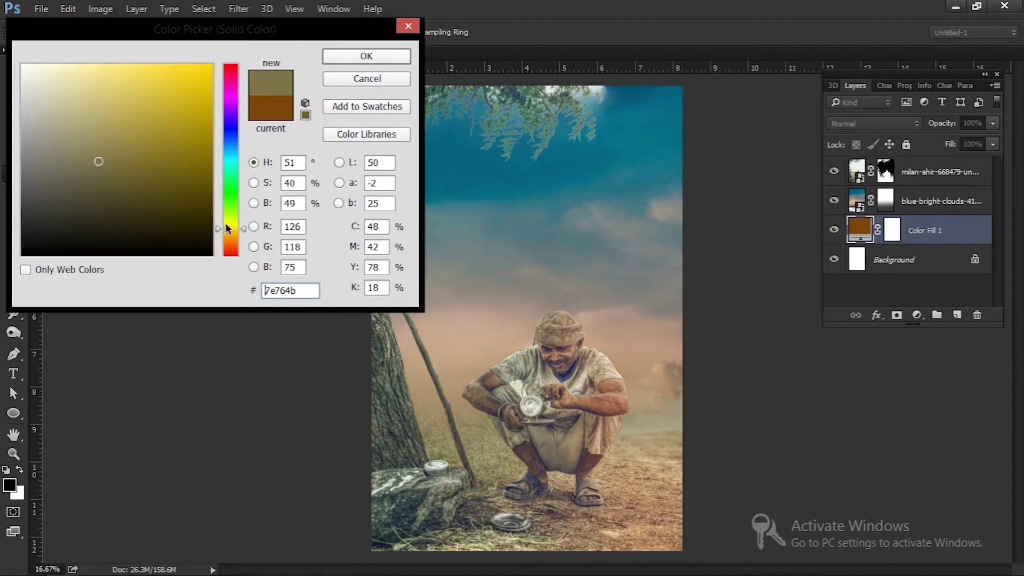
left_click_drag(226, 228, 226, 233)
left_click(82, 80)
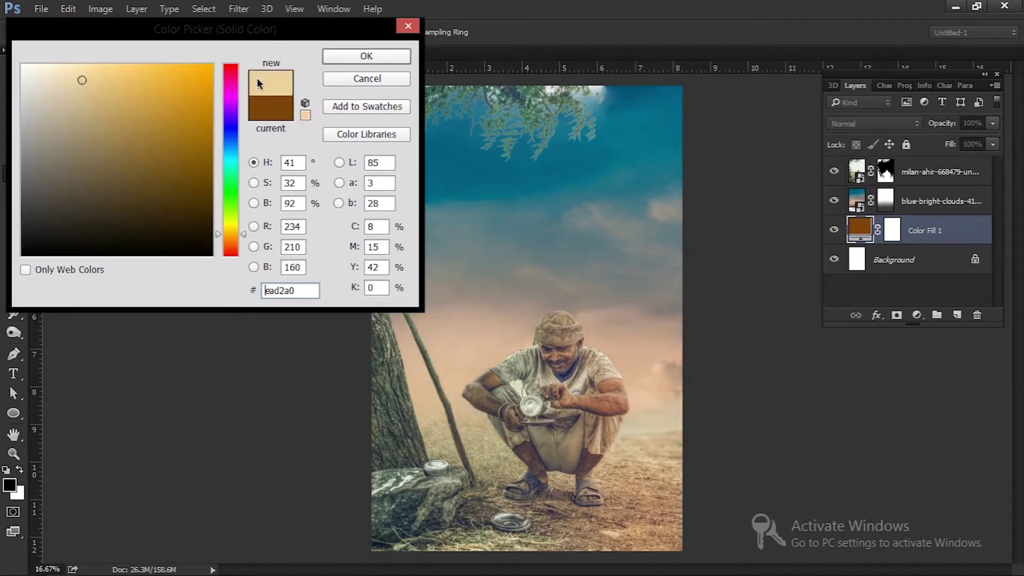
left_click(352, 56)
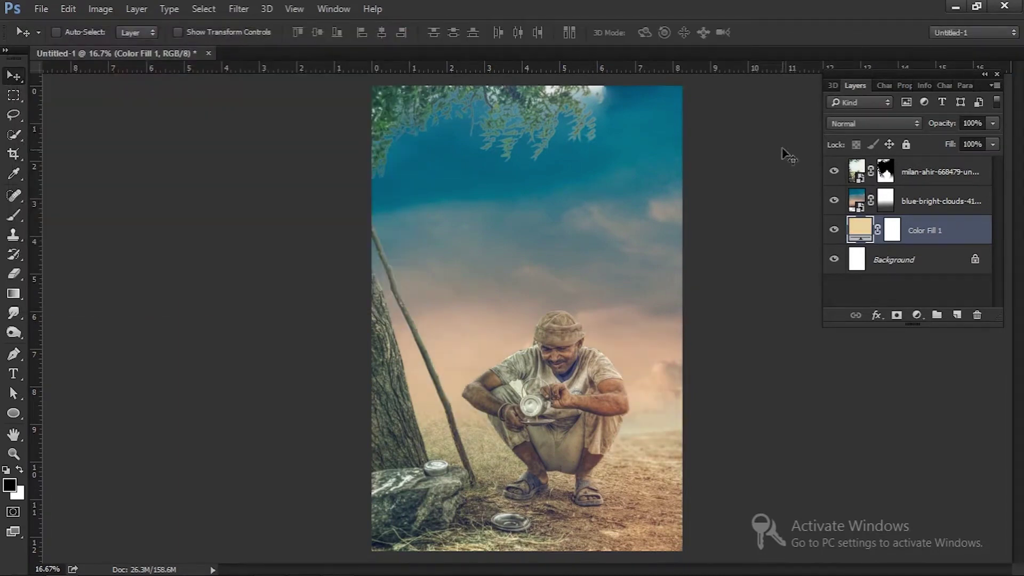
- Paint white on the man's layer mask with a large soft brush to haze the upper sky
key("ctrl+minus")
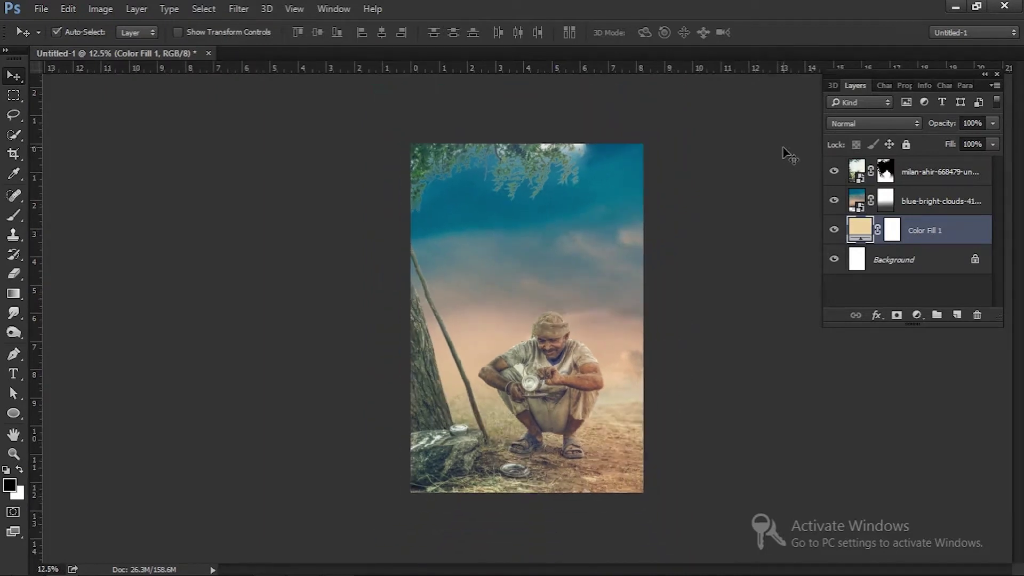
left_click(886, 171)
key("b")
key("x")
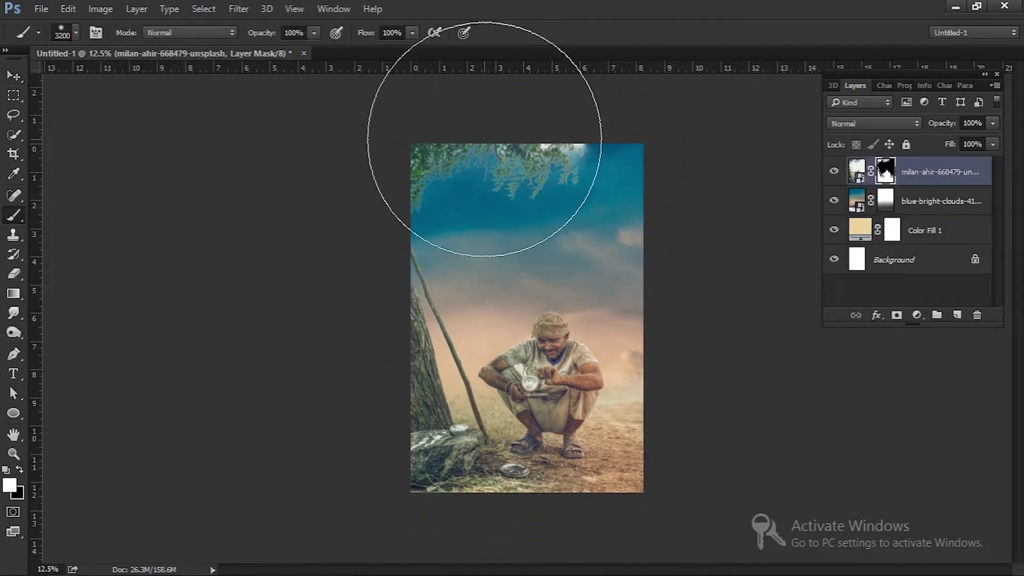
left_click(485, 165)
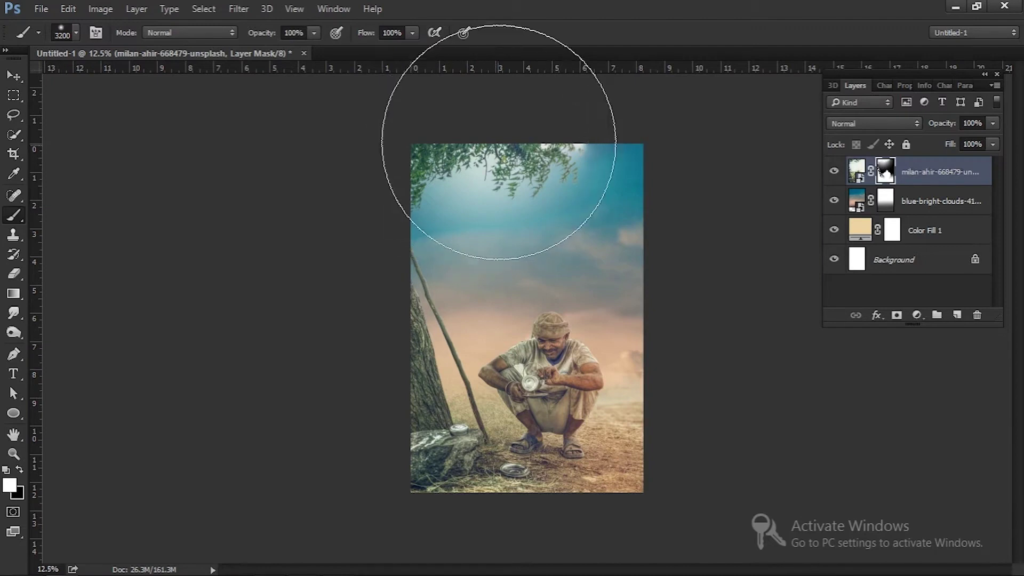
left_click(499, 142)
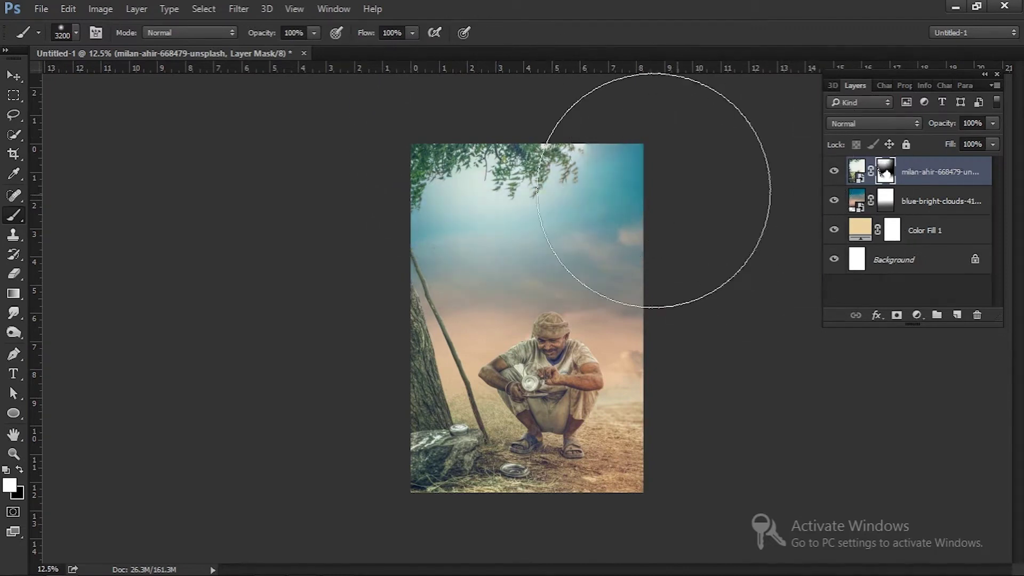
left_click(13, 75)
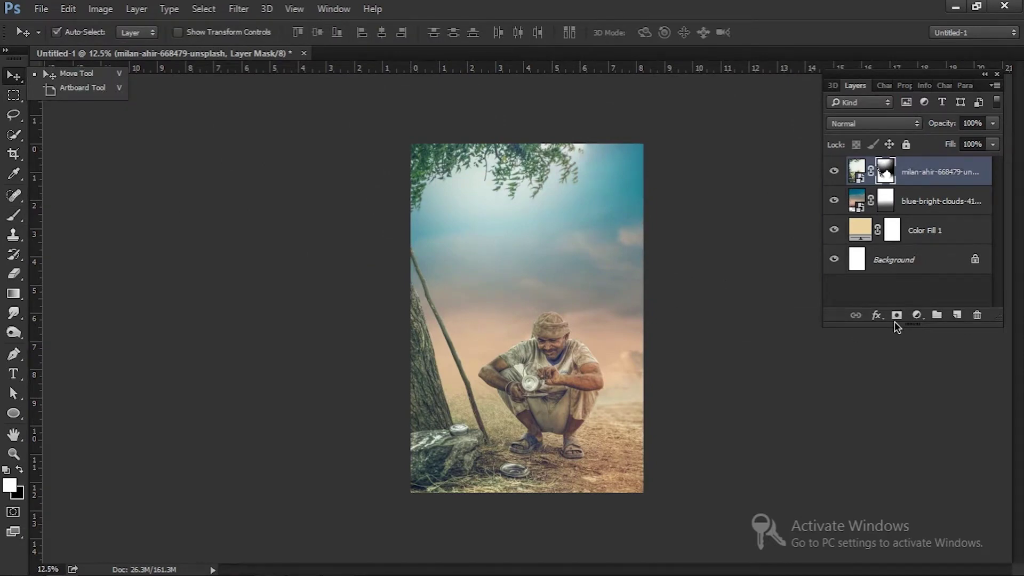
- At 100% zoom, paint black along the cap, shoulder and arm gap to remove leftover sky
key("ctrl+plus")
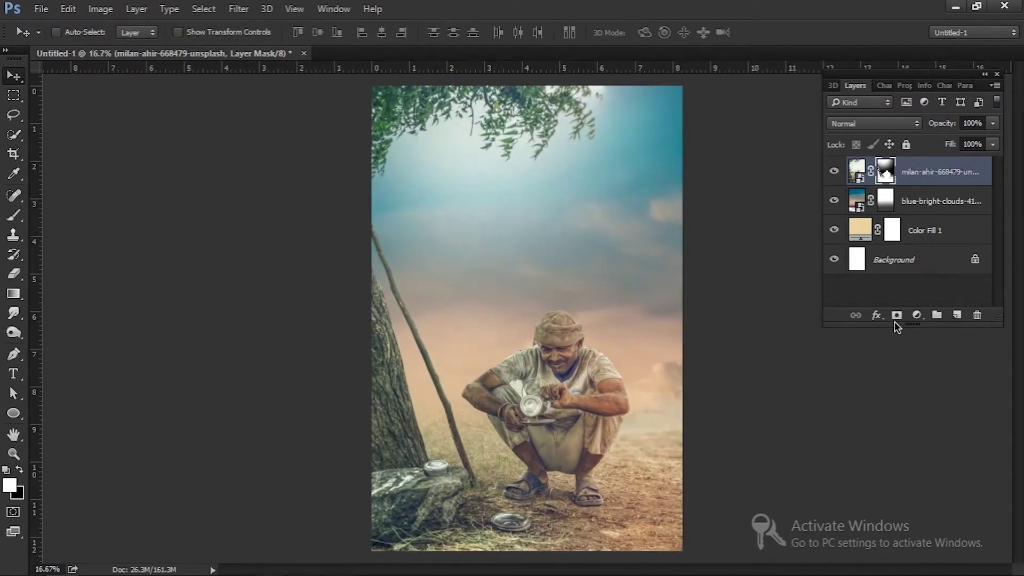
key("ctrl+1")
left_click_drag(679, 418, 600, 128)
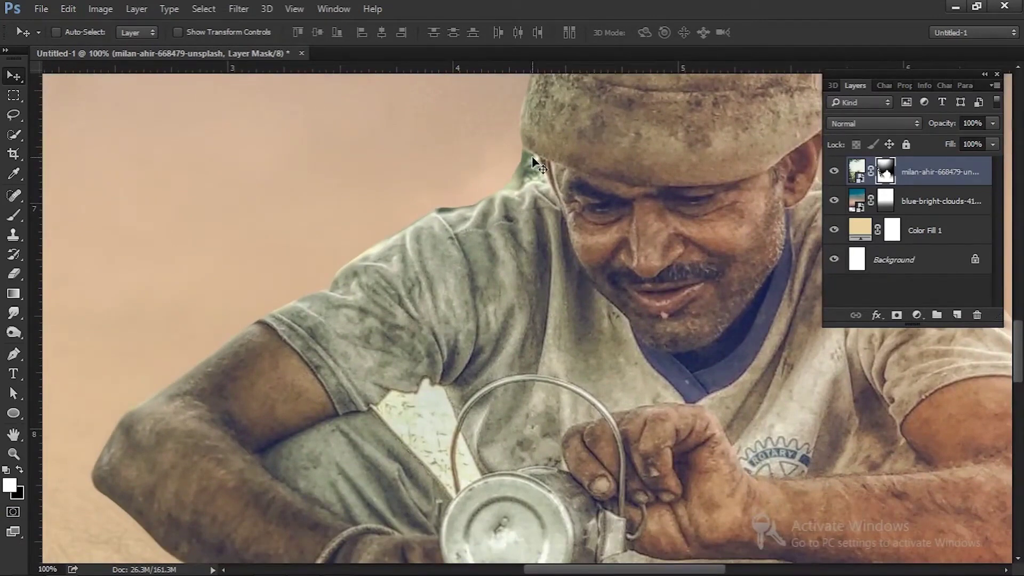
key("b")
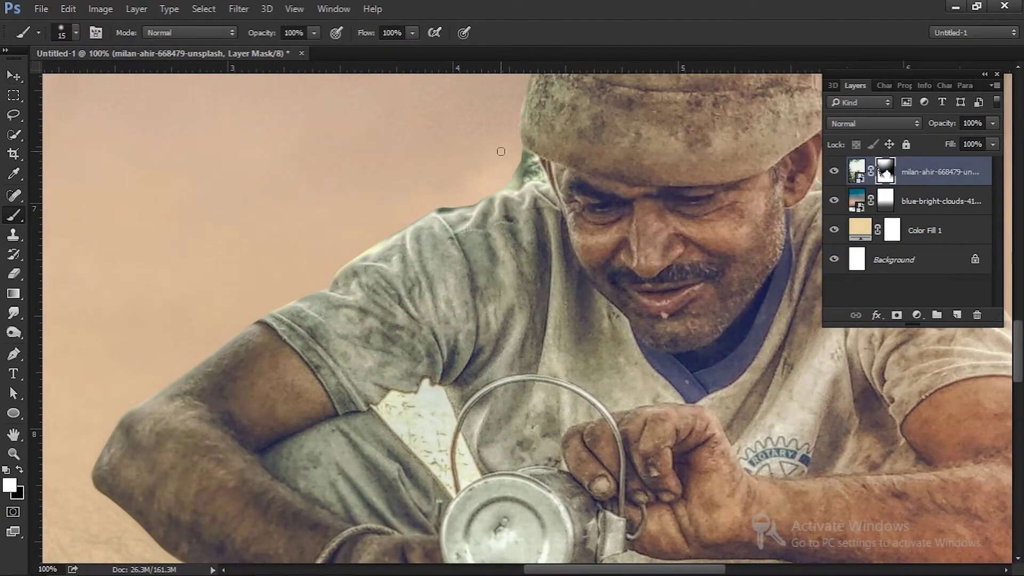
key("x")
left_click_drag(500, 186, 544, 162)
scroll(530, 174, "down", 3)
mouse_move(474, 209)
left_mouse_down()
mouse_move(428, 248)
mouse_move(494, 309)
left_mouse_up()
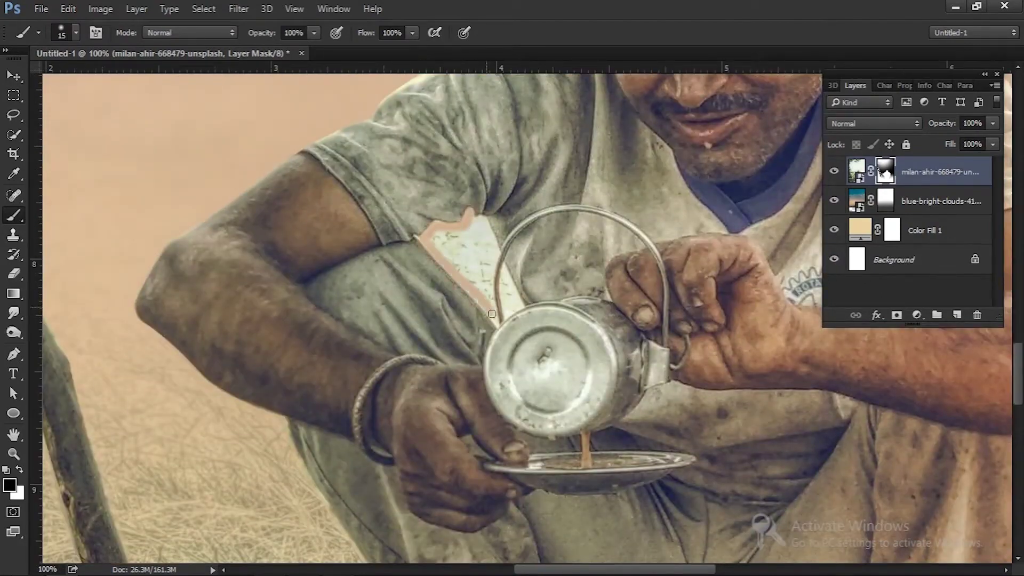
key("bracketright")
mouse_move(491, 224)
left_mouse_down()
mouse_move(459, 234)
mouse_move(484, 253)
mouse_move(467, 251)
left_mouse_up()
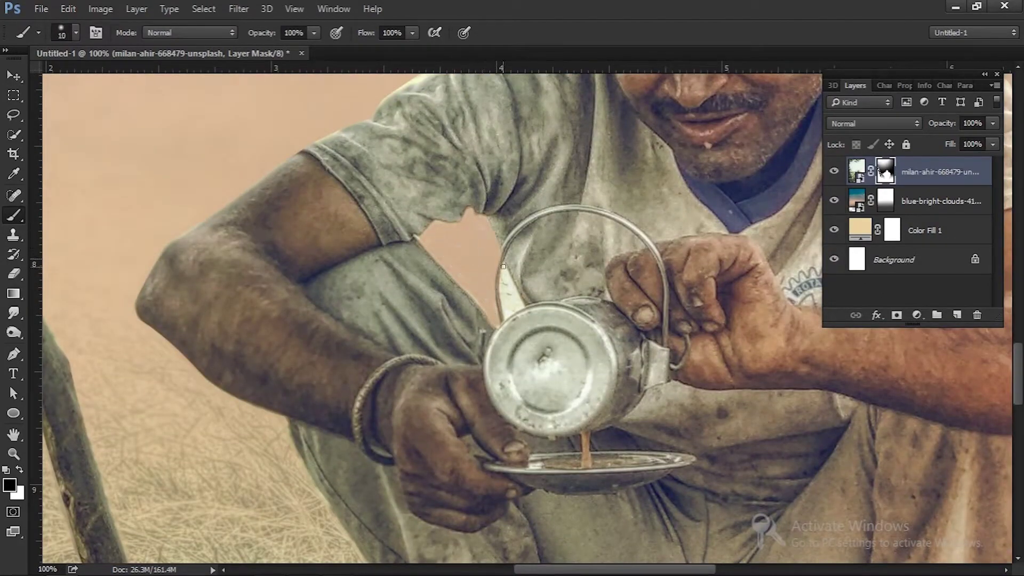
key("bracketleft")
key("bracketleft")
key("bracketleft")
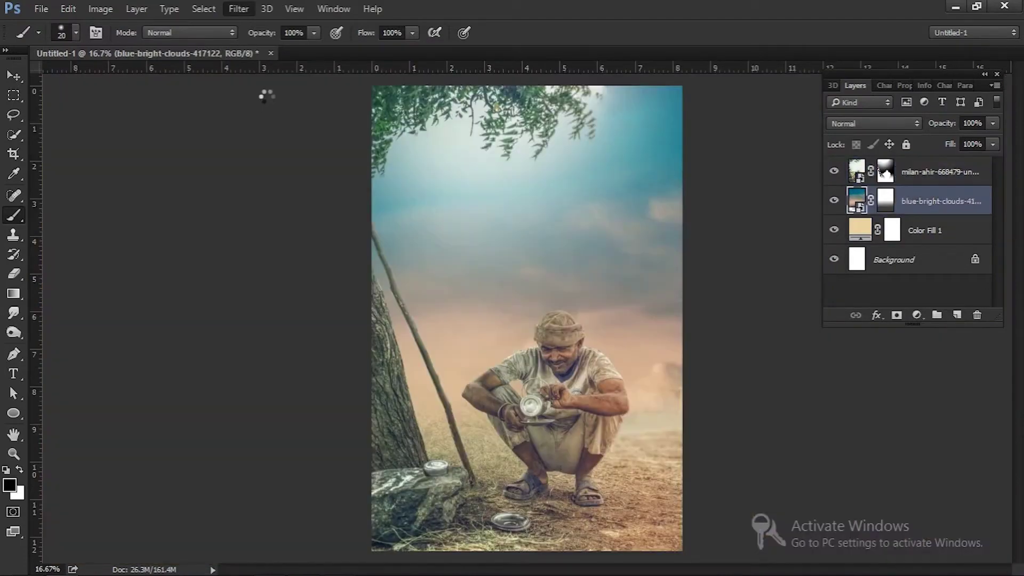
- Apply a Camera Raw Filter to the clouds with Temperature +33 and Contrast +33
key("shift+ctrl+a")
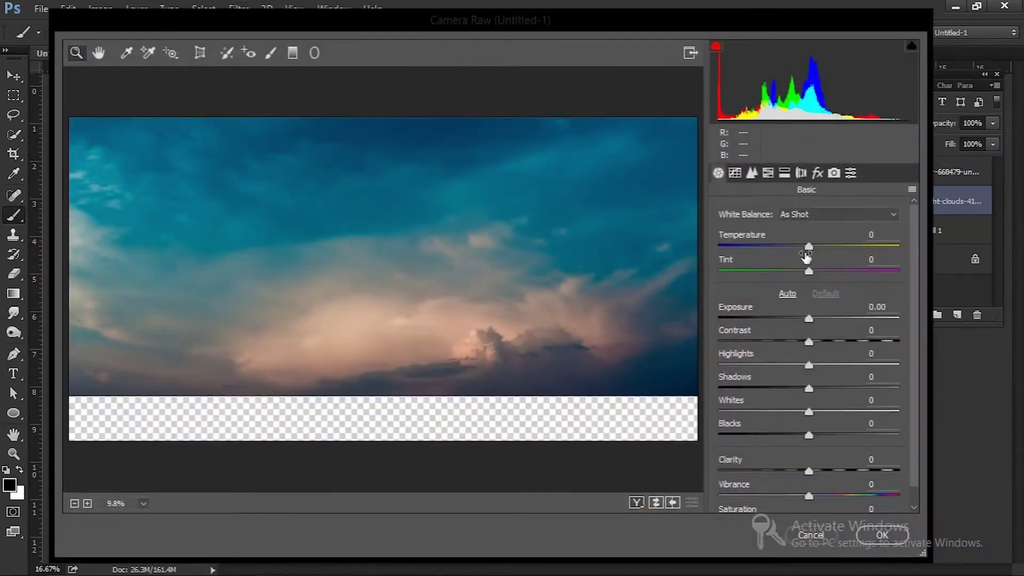
left_click_drag(810, 247, 839, 246)
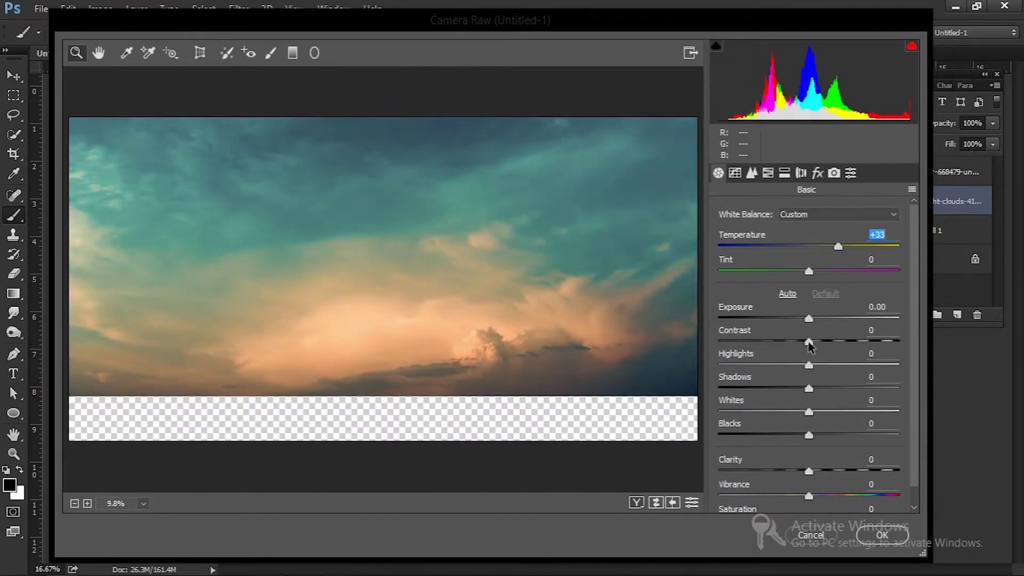
mouse_move(809, 342)
left_mouse_down()
mouse_move(839, 342)
mouse_move(796, 318)
left_mouse_up()
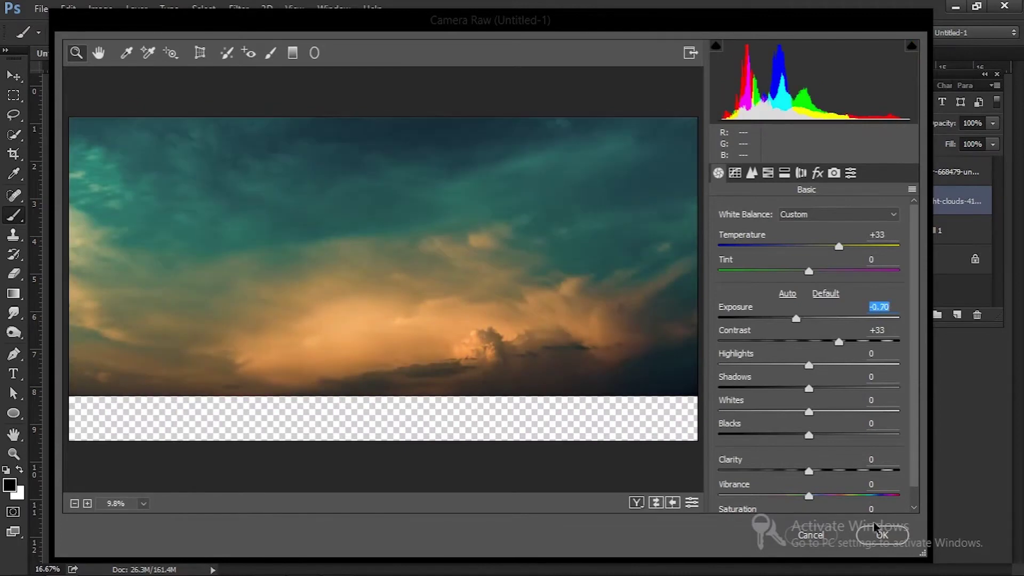
left_click(874, 529)
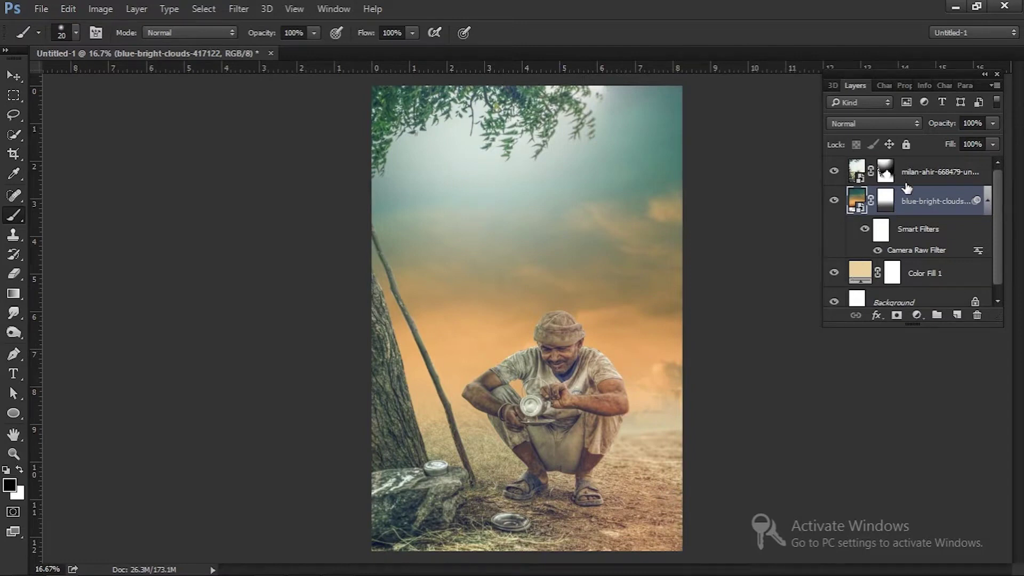
left_click(887, 172)
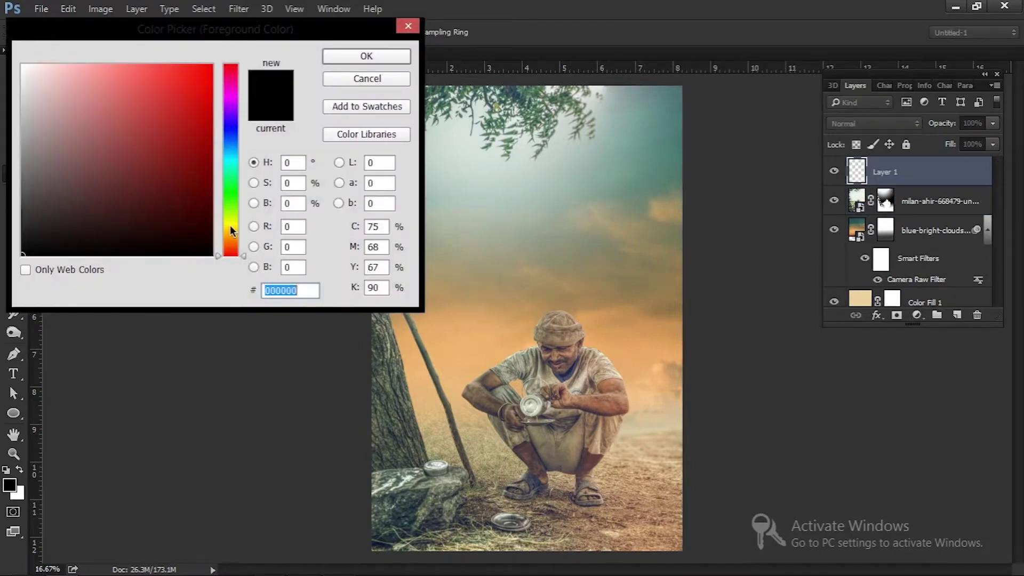
- Paint a large soft yellow-orange glow across the top of Layer 1
left_click(231, 231)
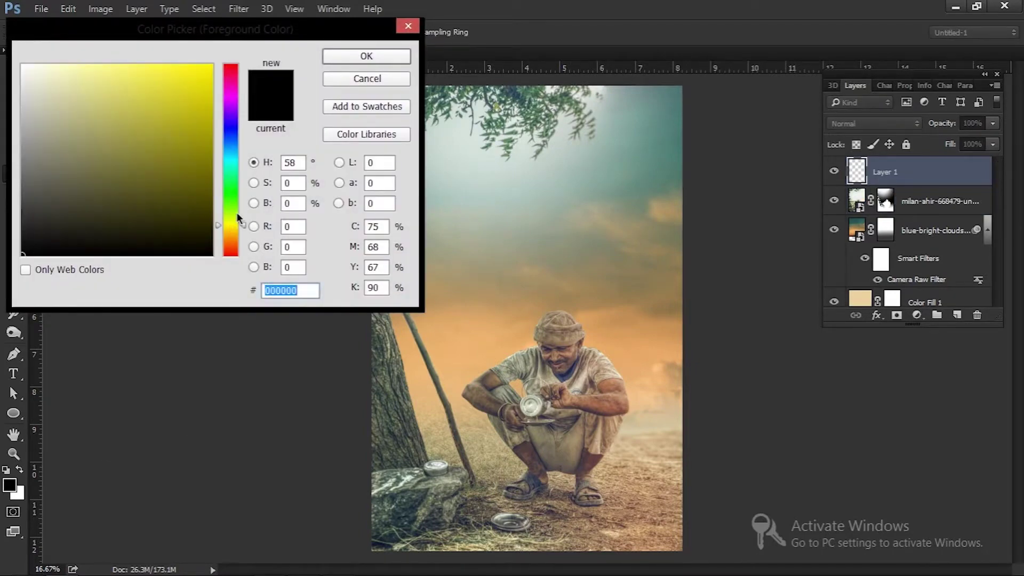
left_click_drag(228, 234, 229, 221)
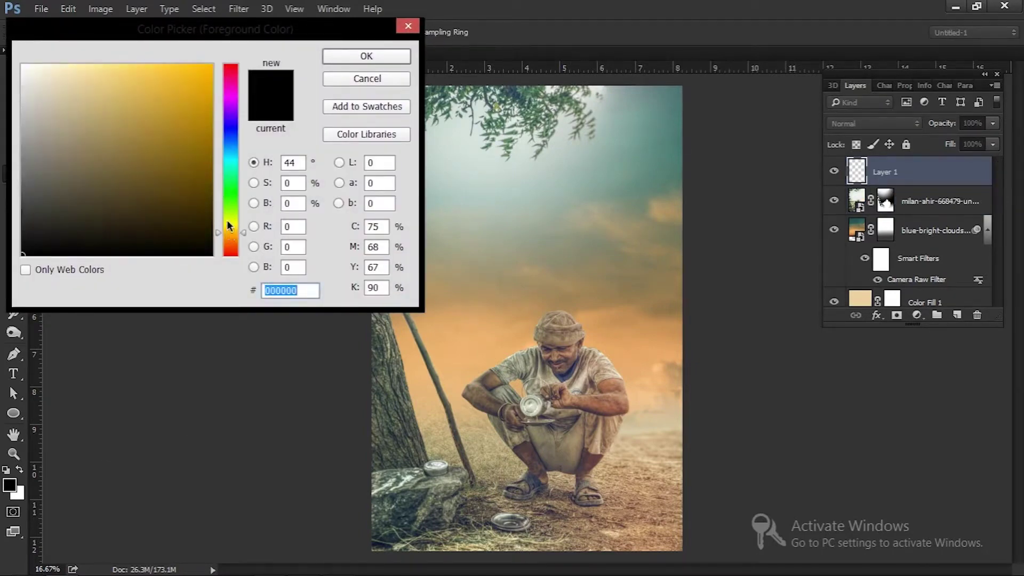
left_click(167, 74)
left_click(355, 59)
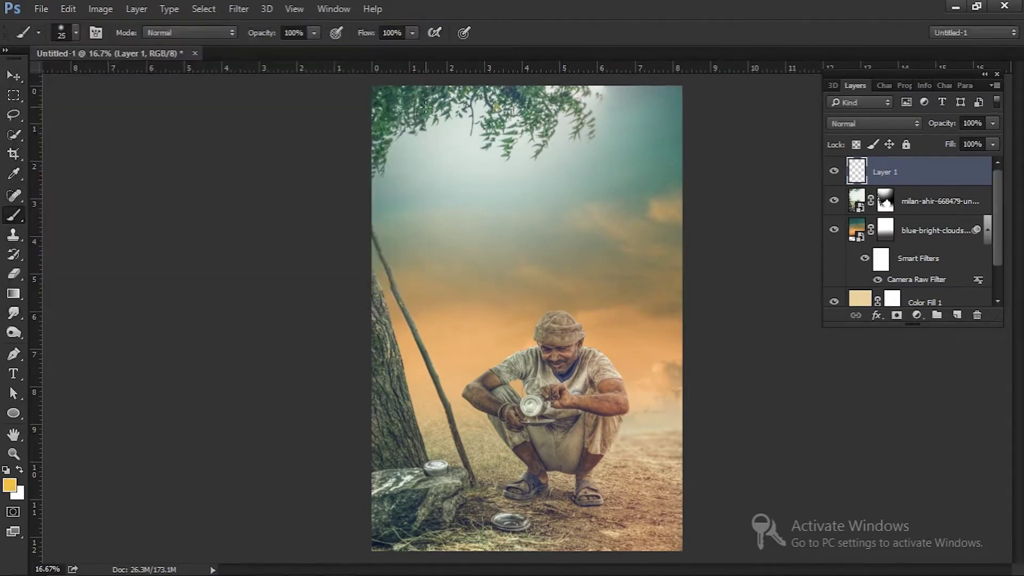
key("bracketright")
key("bracketright")
key("bracketright")
key("bracketright")
key("bracketright")
key("bracketright")
key("bracketright")
key("bracketright")
key("bracketright")
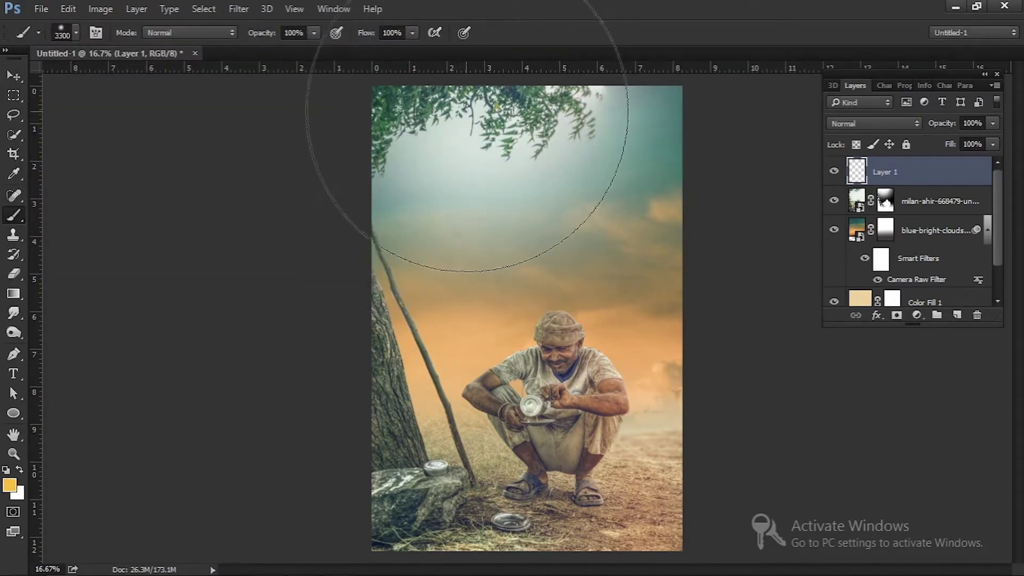
left_click(468, 109)
- Try Screen, then set Layer 1's blend mode to Overlay
left_click(860, 119)
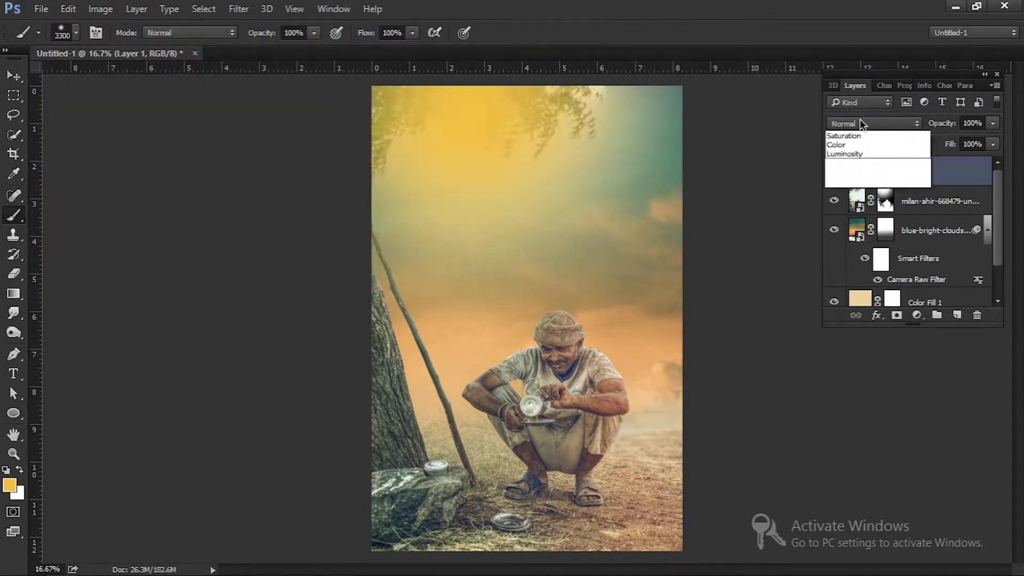
left_click(847, 228)
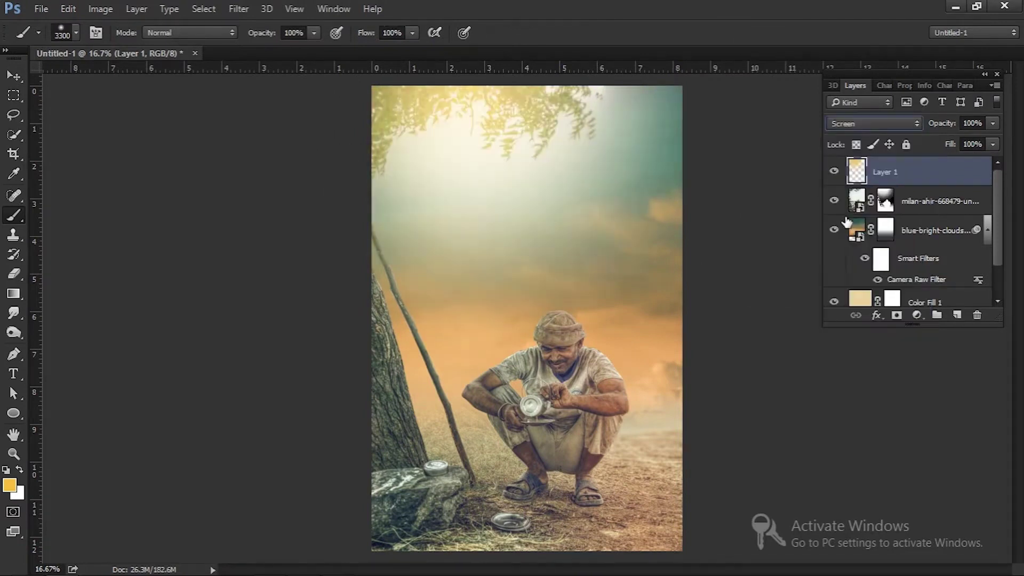
left_click(867, 124)
left_click(855, 271)
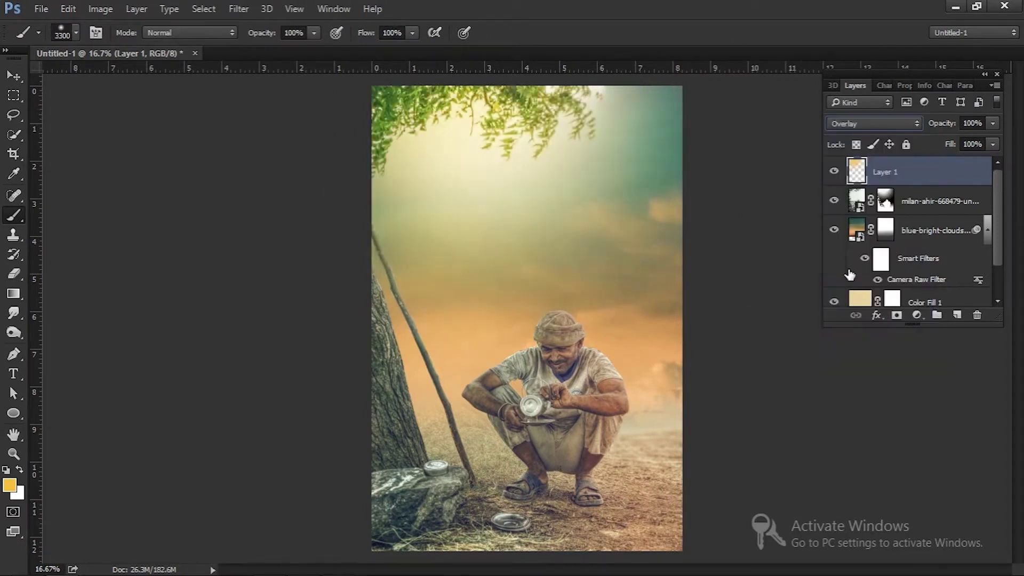
left_click(14, 76)
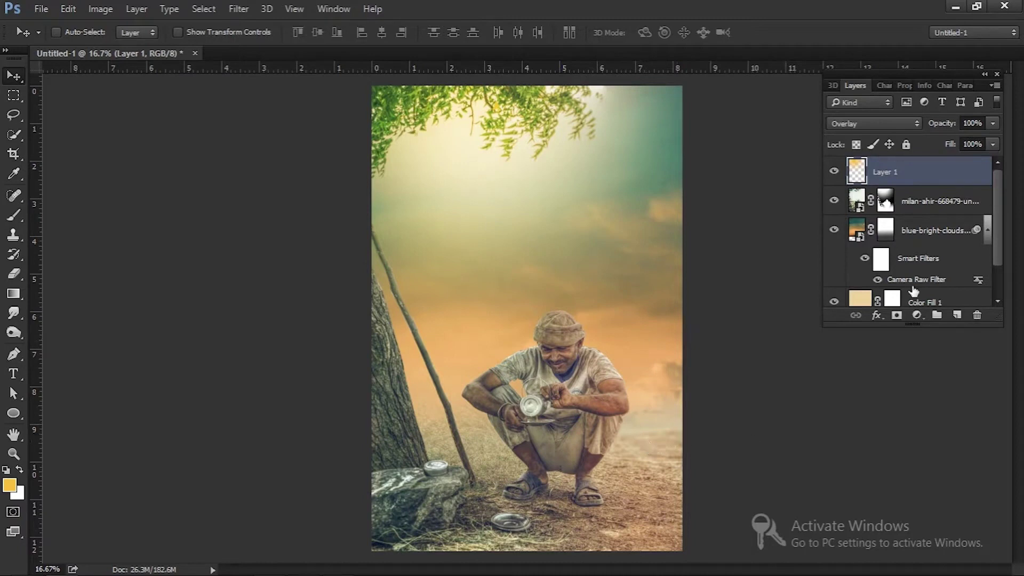
left_click(908, 212)
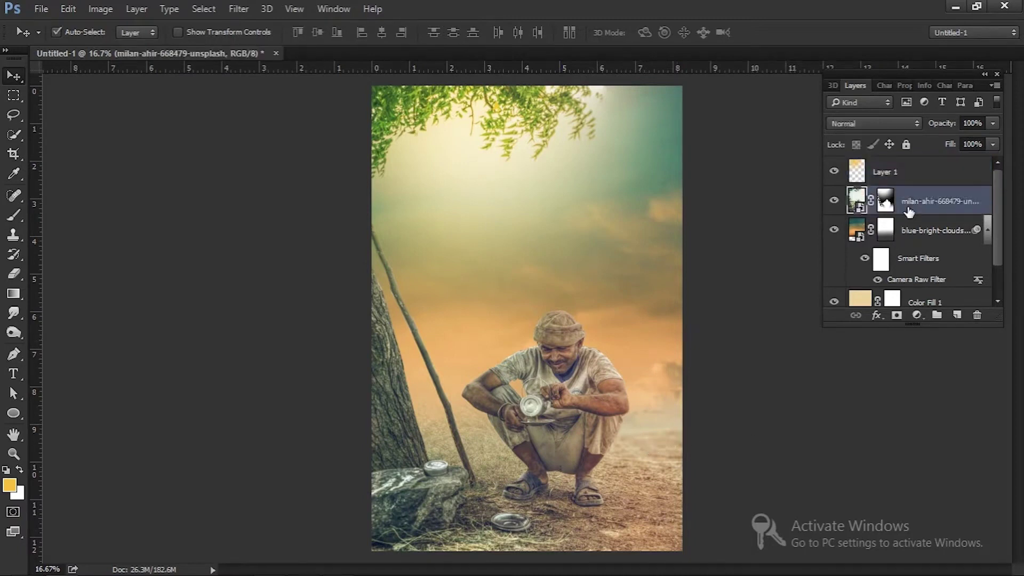
- Create a new Layer 2 and clip it to the man's photo
key("ctrl+shift+n")
key("Return")
left_click(848, 209, "alt")
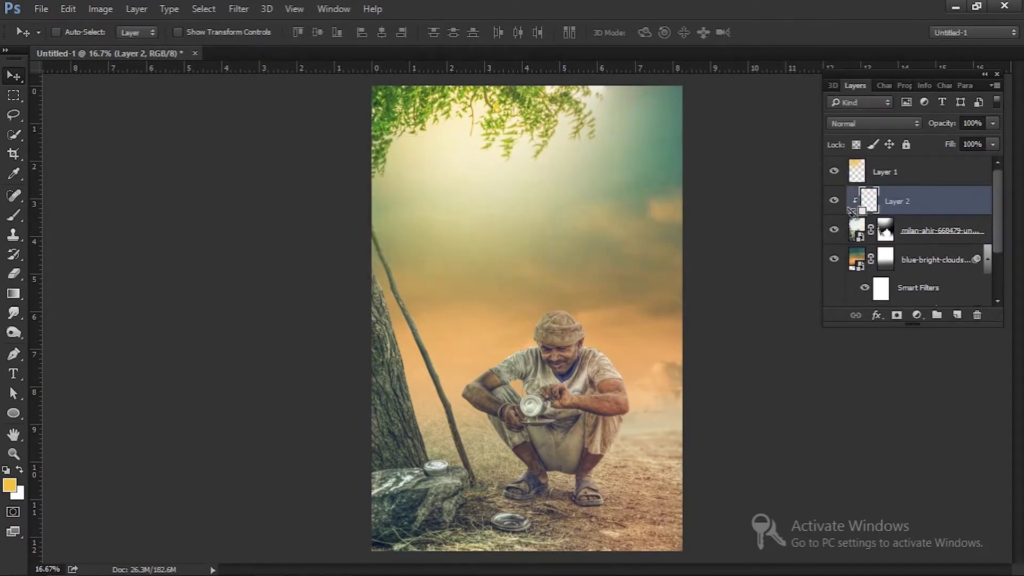
- Fill Layer 2 with a neutral grey foreground colour
left_click(7, 490)
type("888888")
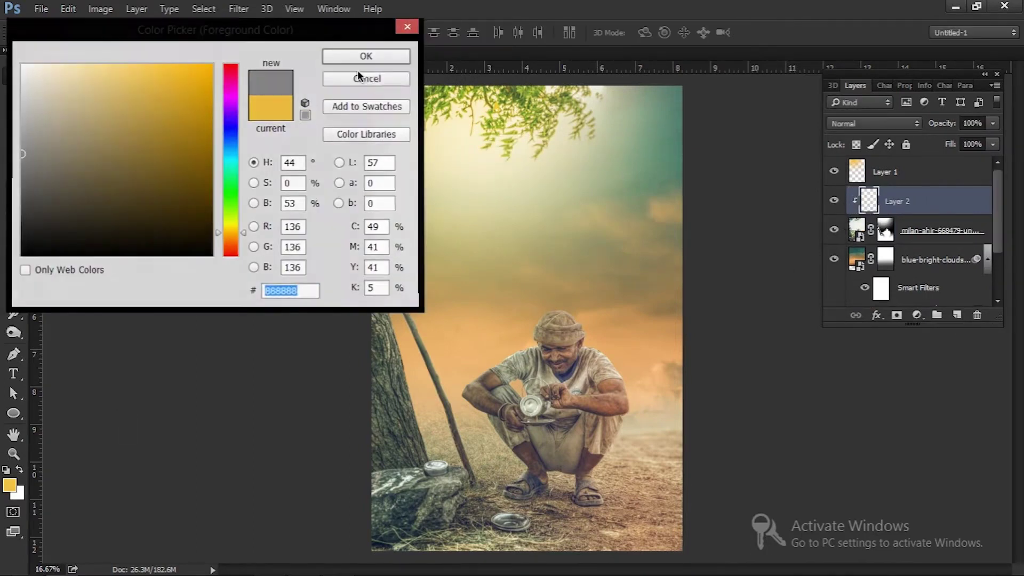
left_click(360, 78)
left_click(9, 485)
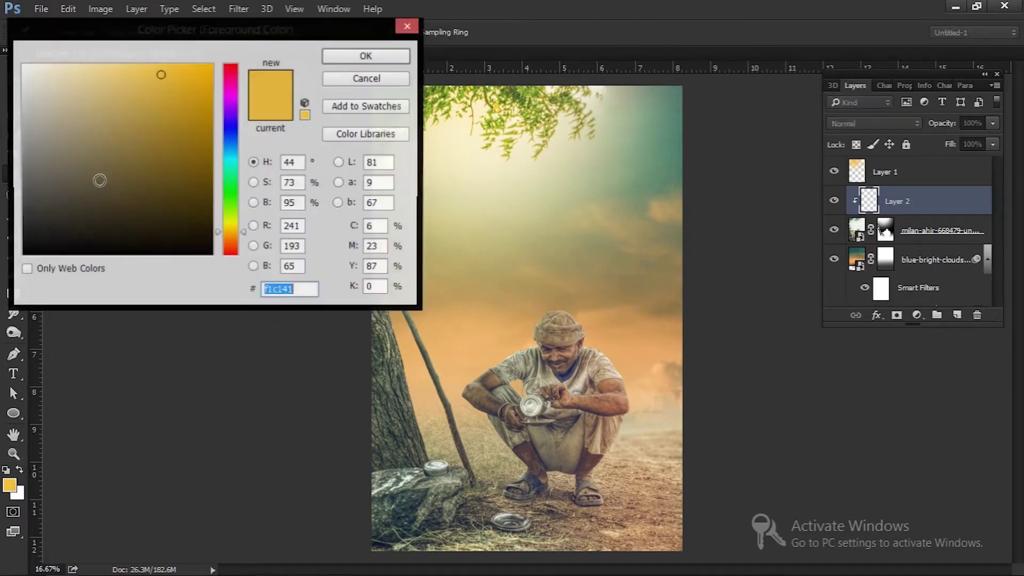
left_click_drag(29, 163, 3, 155)
left_click(336, 54)
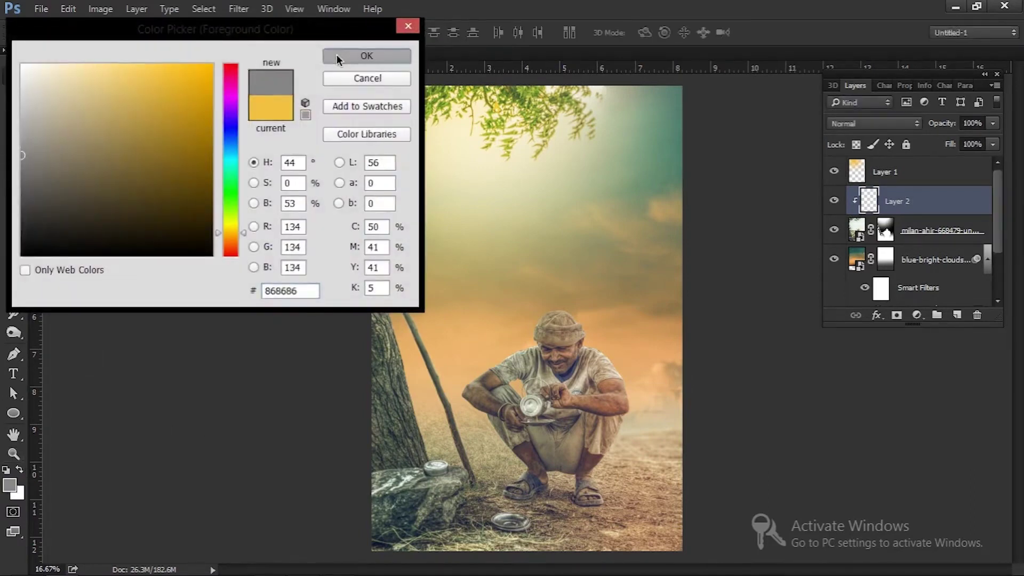
key("alt+BackSpace")
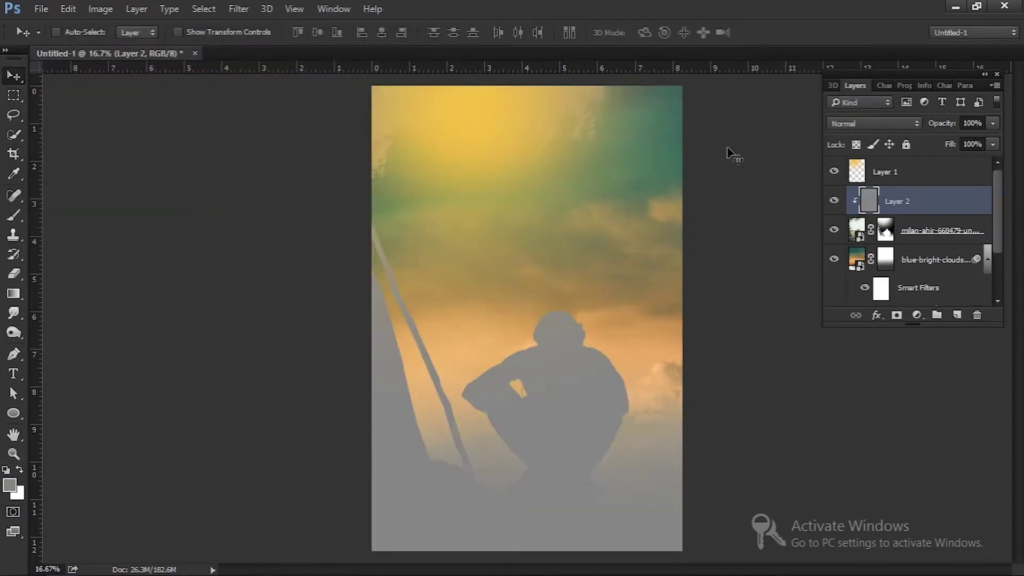
- Set Layer 2's blend mode to Overlay
left_click(860, 123)
left_click(842, 272)
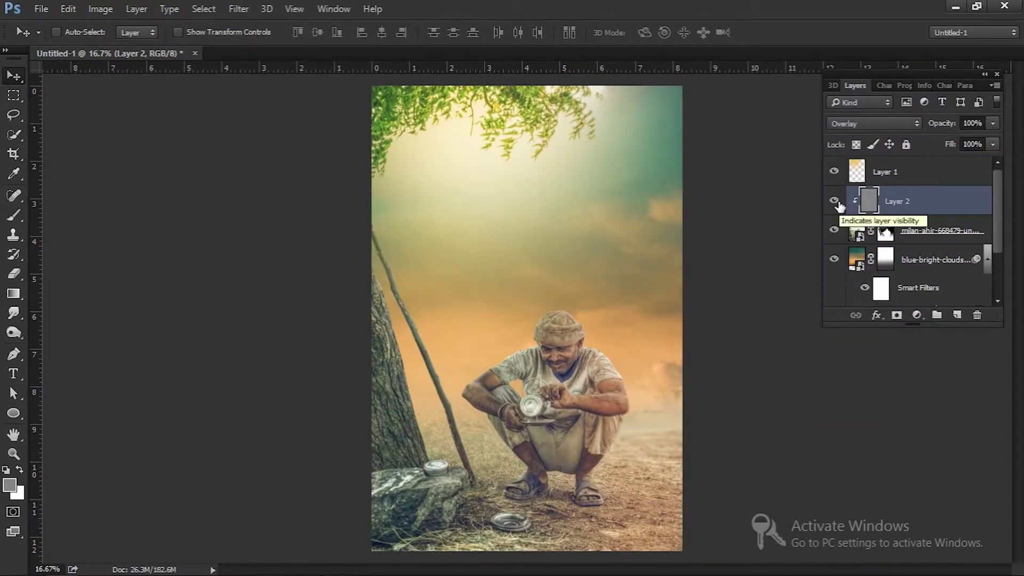
left_click(859, 234)
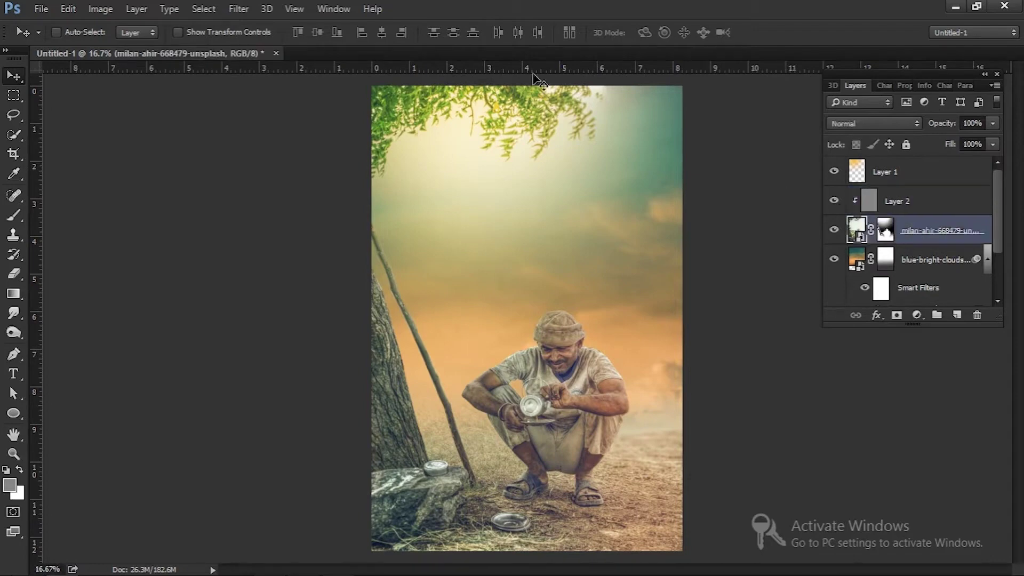
- Apply a Camera Raw filter to the man's photo: Contrast +43, Highlights -100, Whites -40
left_click(239, 9)
left_click(270, 98)
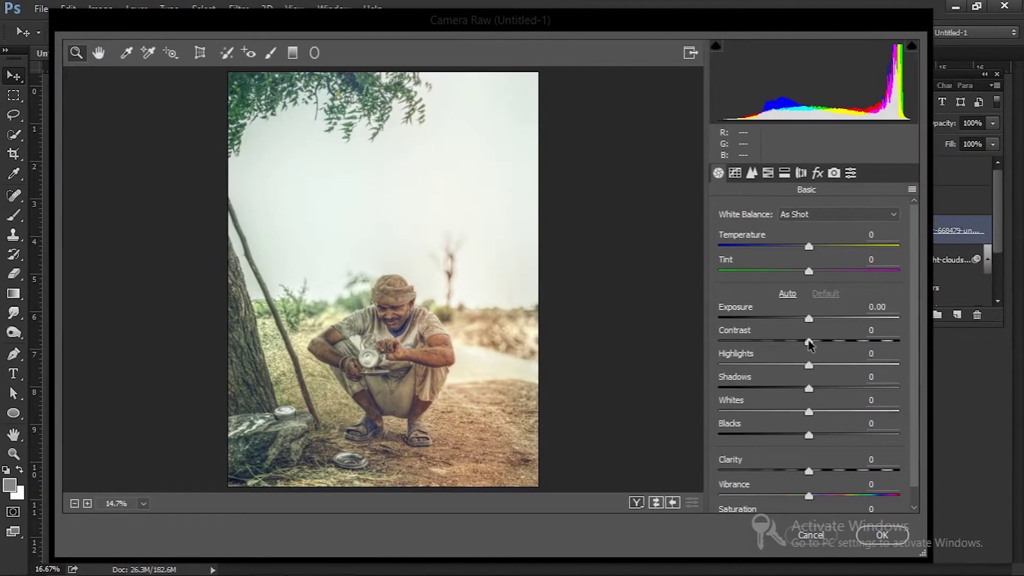
mouse_move(810, 342)
left_mouse_down()
mouse_move(848, 341)
mouse_move(692, 368)
left_mouse_up()
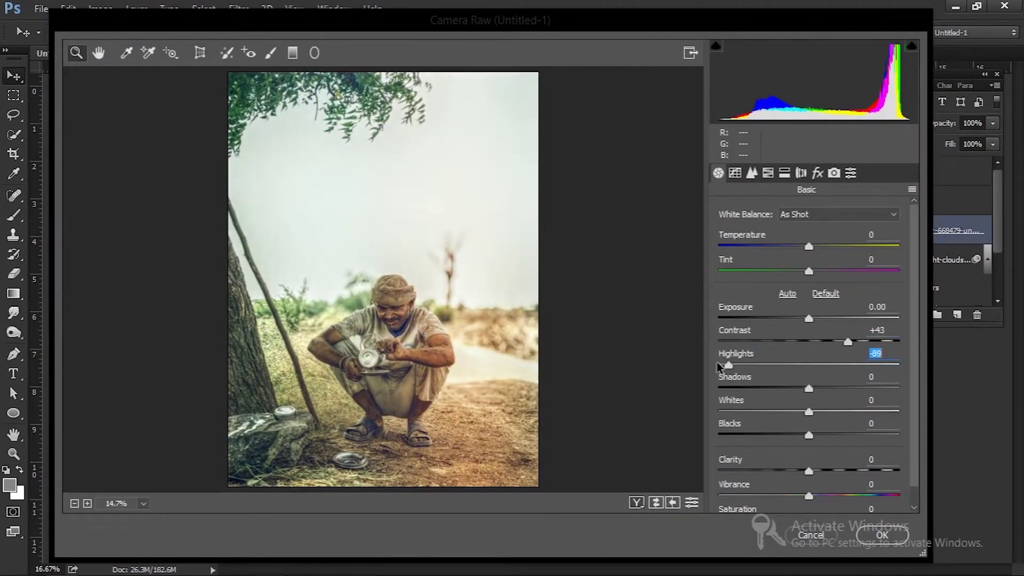
left_click_drag(808, 412, 774, 413)
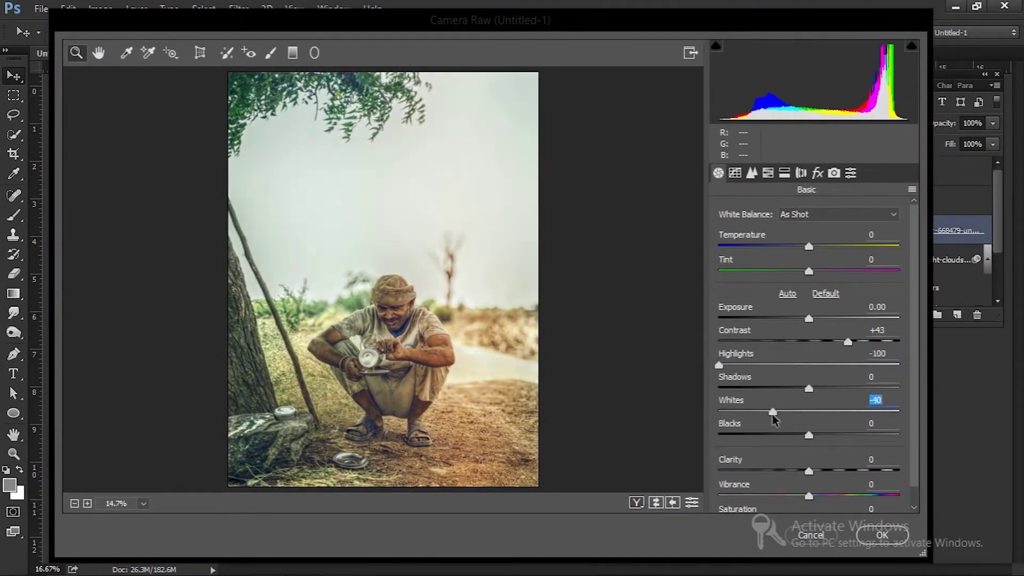
left_click(891, 533)
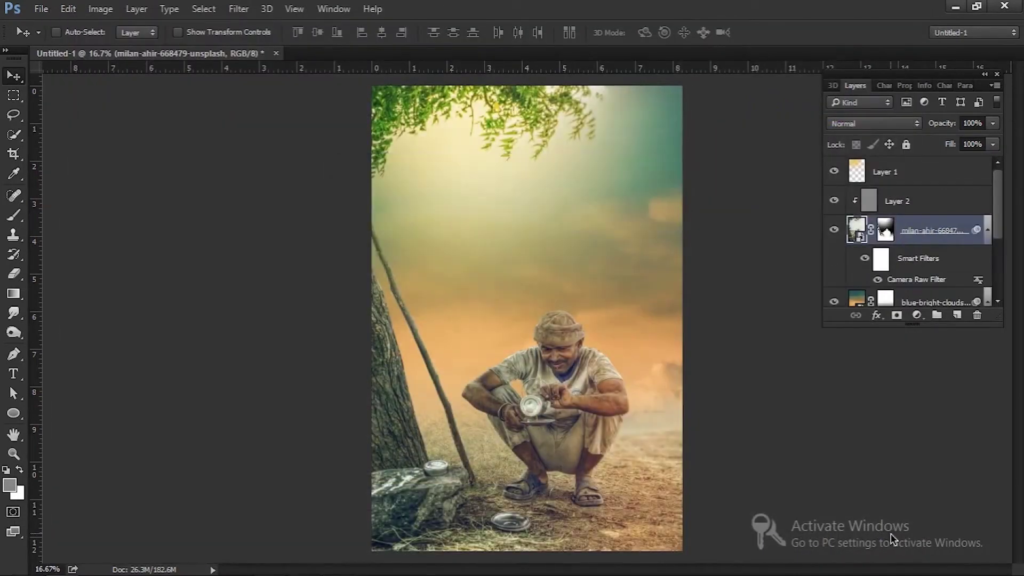
- Refill the Layer 2 overlay with a darker grey, then zoom in to 50% on the man
left_click(874, 208)
left_click(11, 486)
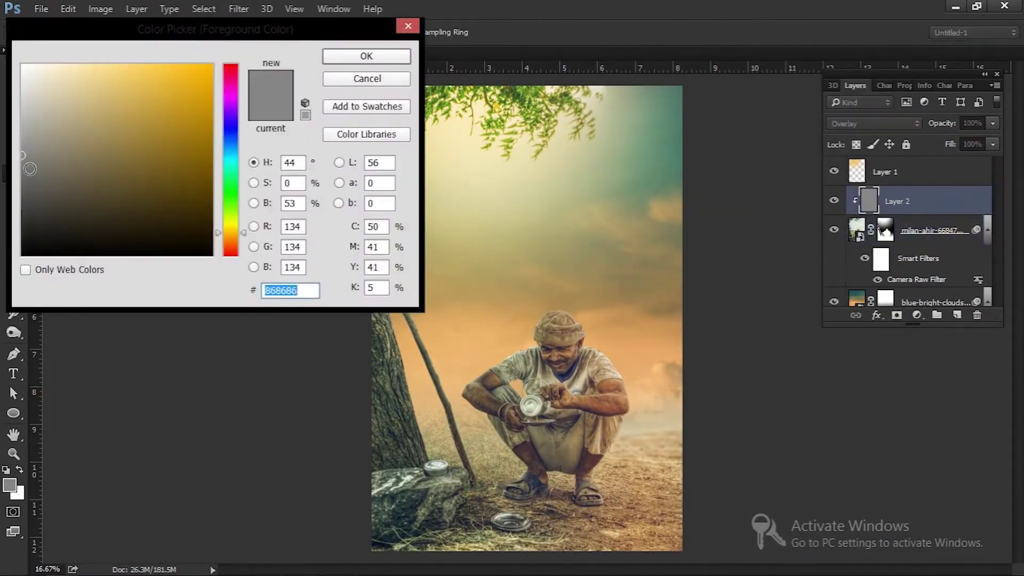
left_click_drag(25, 170, 21, 172)
left_click(350, 57)
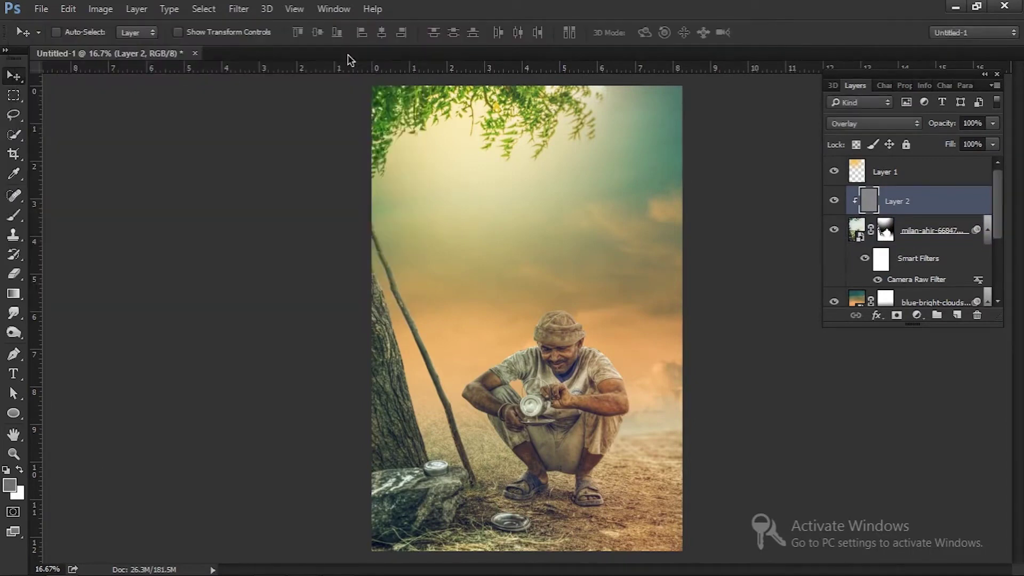
key("alt+BackSpace")
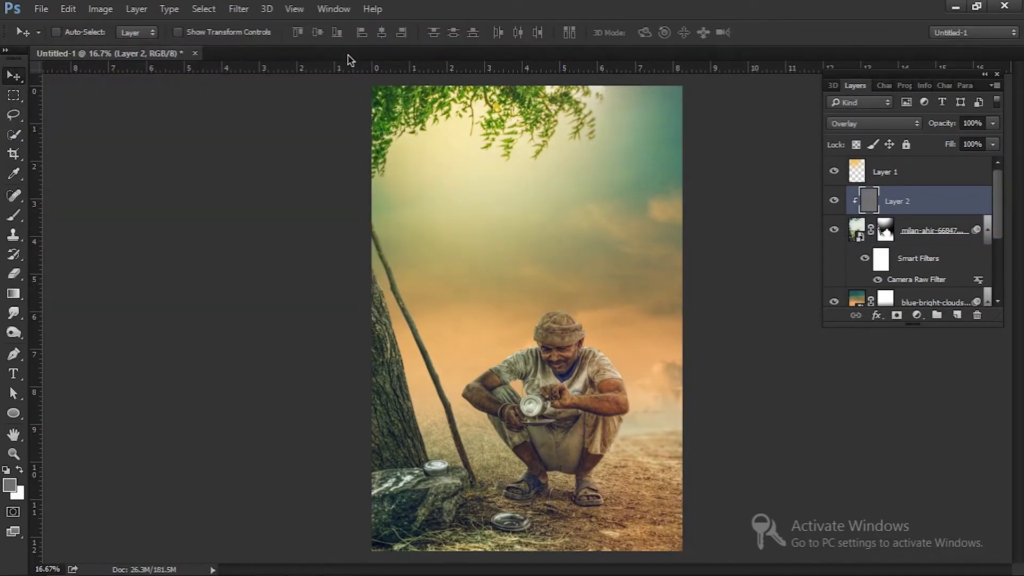
key("ctrl+plus")
key("ctrl+plus")
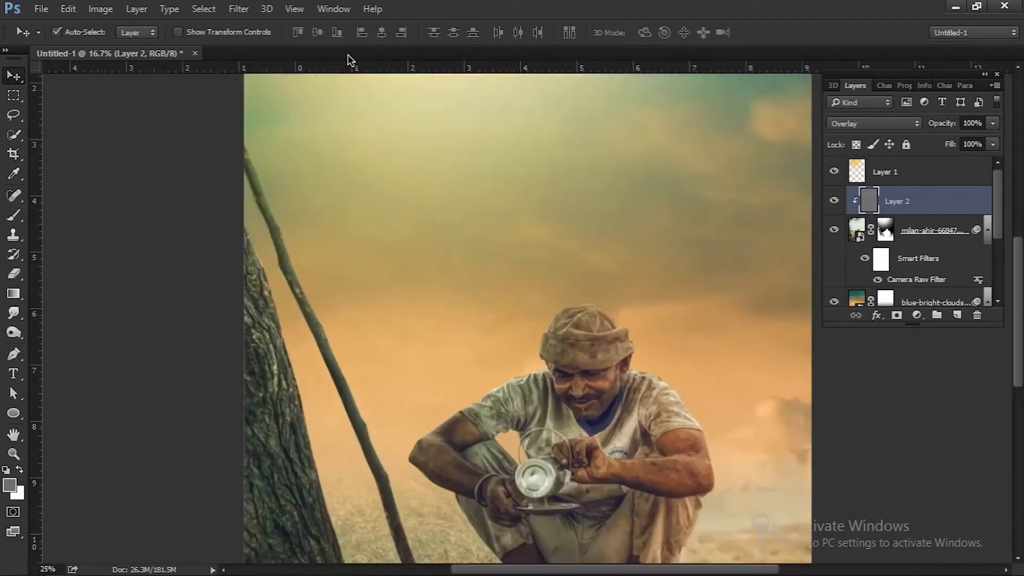
key("ctrl+plus")
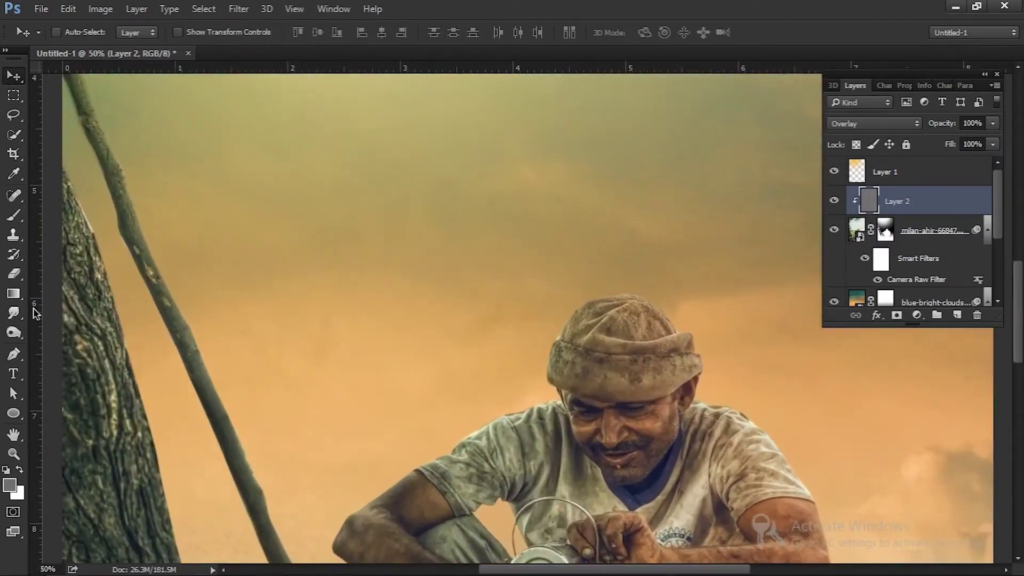
- With the Dodge Tool at 60% exposure and a 100 px brush, lighten the man's shoulder and elbow
right_click(11, 334)
left_click(59, 329)
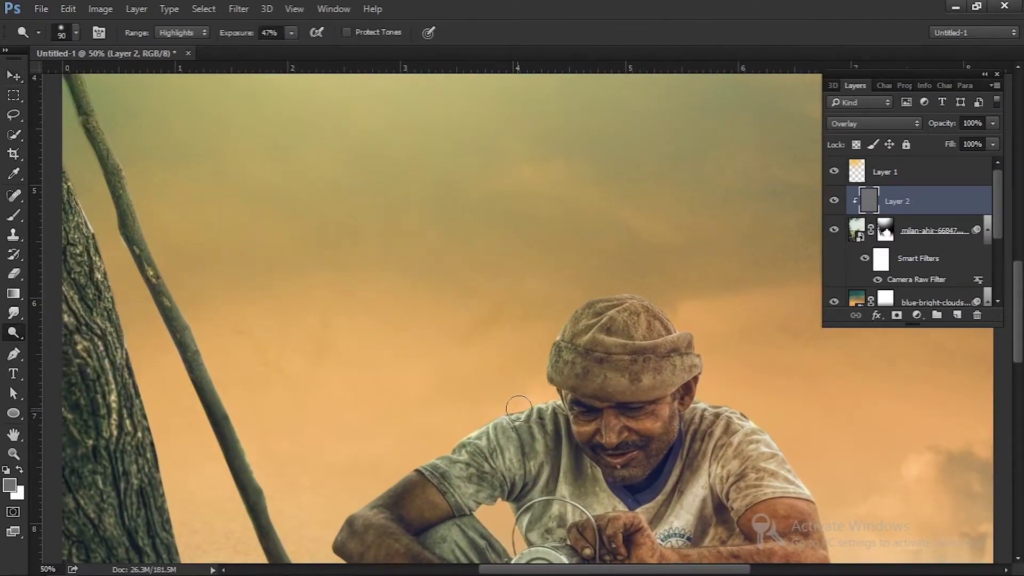
key("bracketleft")
left_click(291, 32)
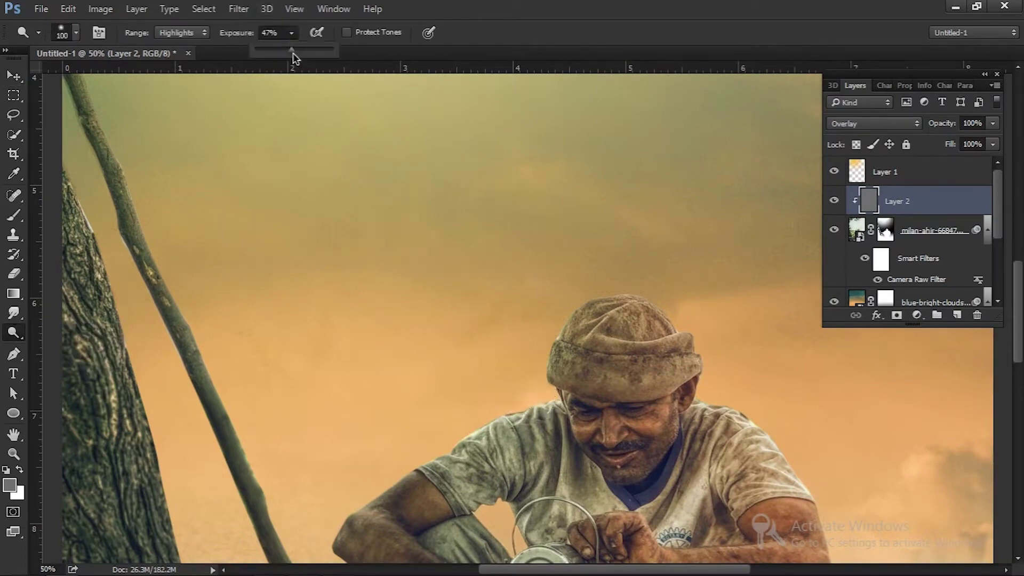
left_click(524, 404)
mouse_move(492, 411)
left_mouse_down()
mouse_move(415, 466)
mouse_move(372, 518)
left_mouse_up()
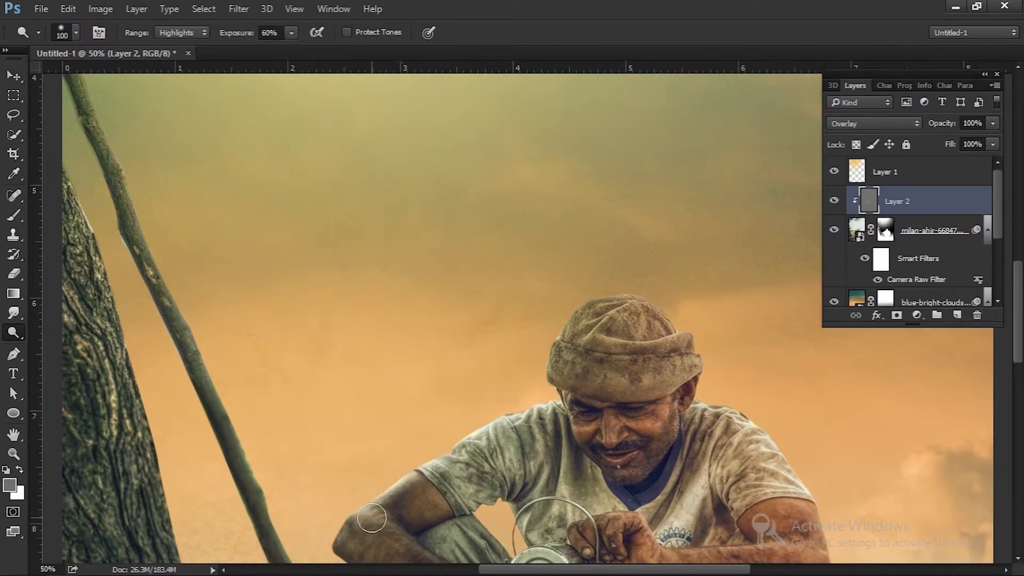
scroll(430, 395, "down", 5)
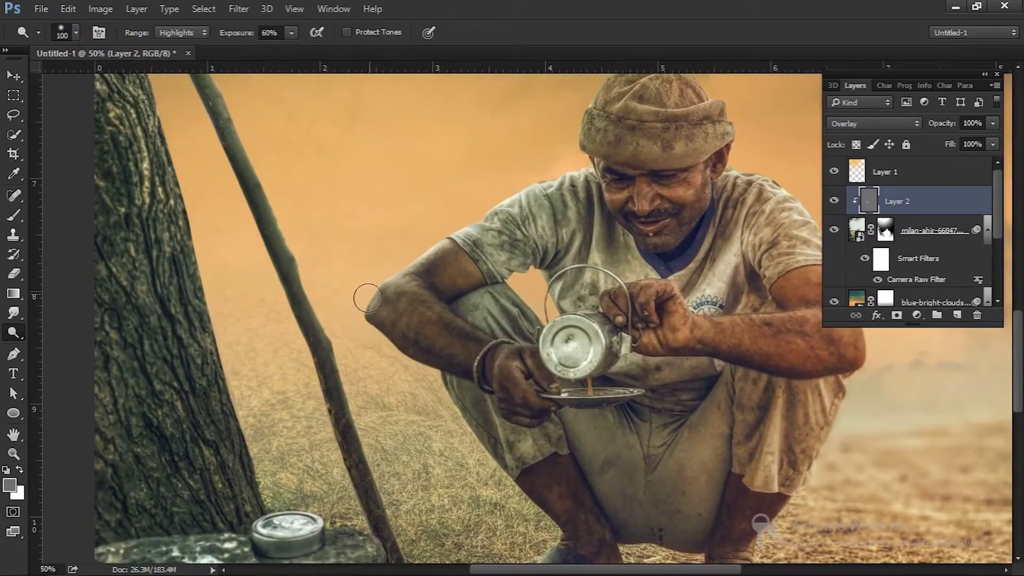
mouse_move(368, 297)
left_mouse_down()
mouse_move(400, 304)
mouse_move(372, 359)
left_mouse_up()
- Dodge highlights on the elbow, hat, face, chest, sleeve, arm and knee
key("bracketright")
key("bracketright")
key("bracketright")
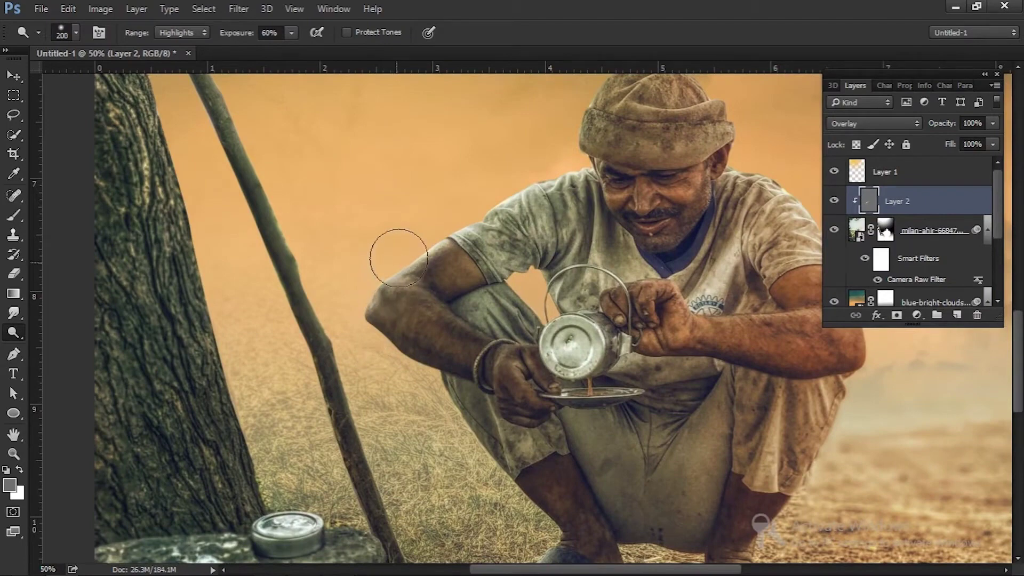
left_click_drag(399, 258, 362, 302)
left_click_drag(569, 216, 511, 291)
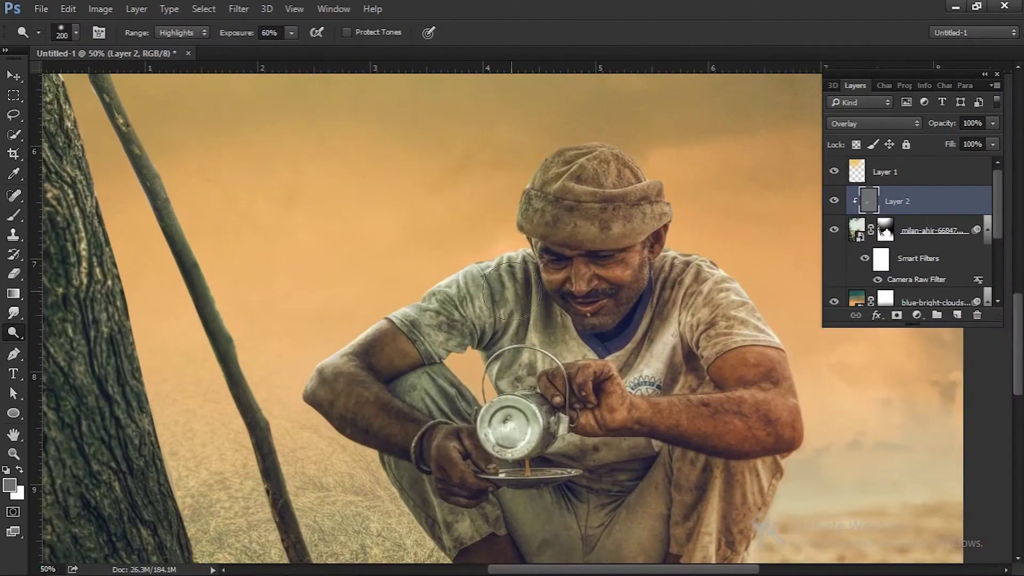
left_click_drag(601, 126, 603, 176)
key("bracketleft")
key("bracketleft")
key("bracketleft")
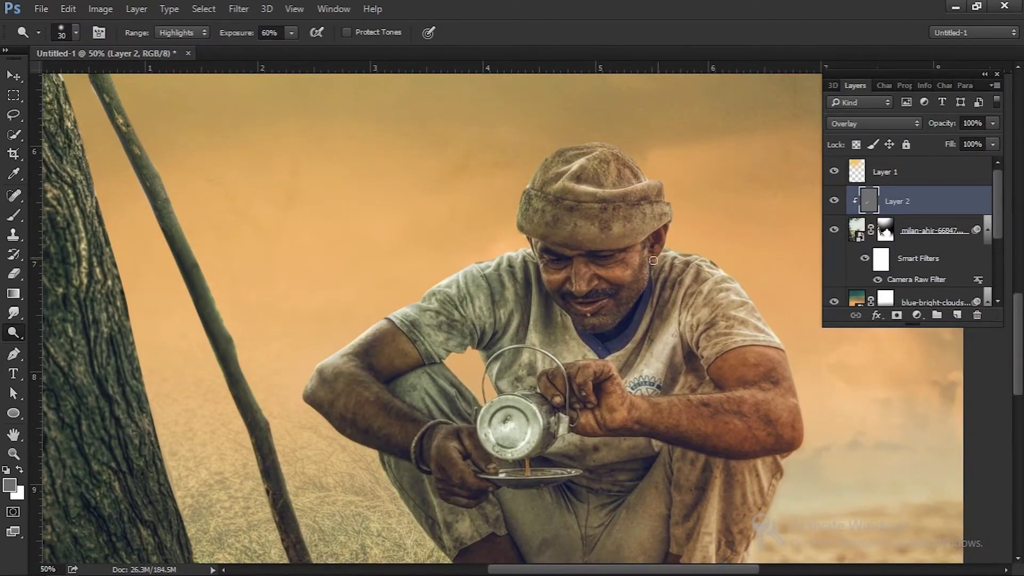
key("bracketleft")
left_click_drag(510, 258, 531, 349)
left_click_drag(689, 279, 649, 400)
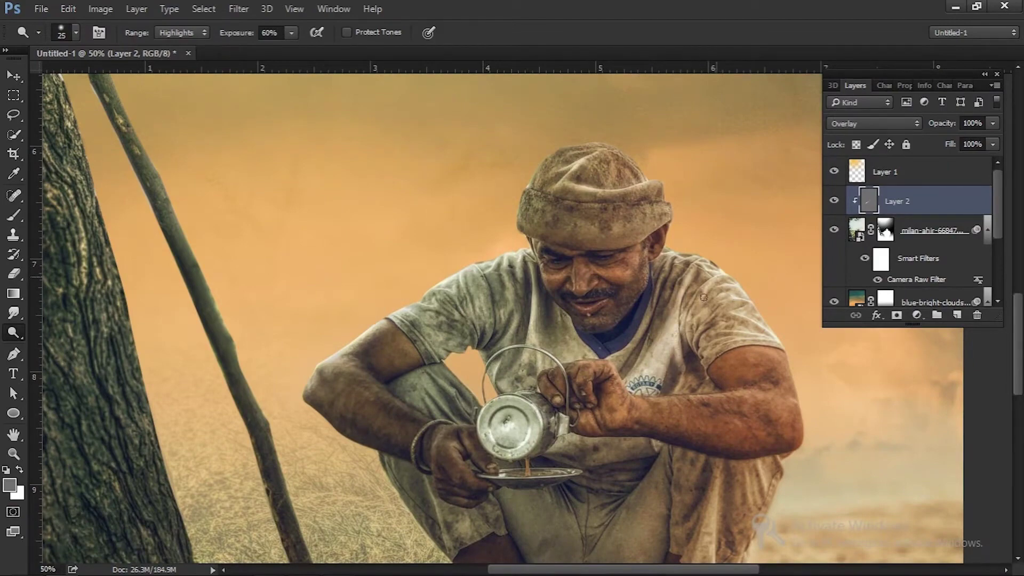
key("bracketleft")
left_click_drag(677, 248, 747, 346)
left_click_drag(454, 358, 480, 403)
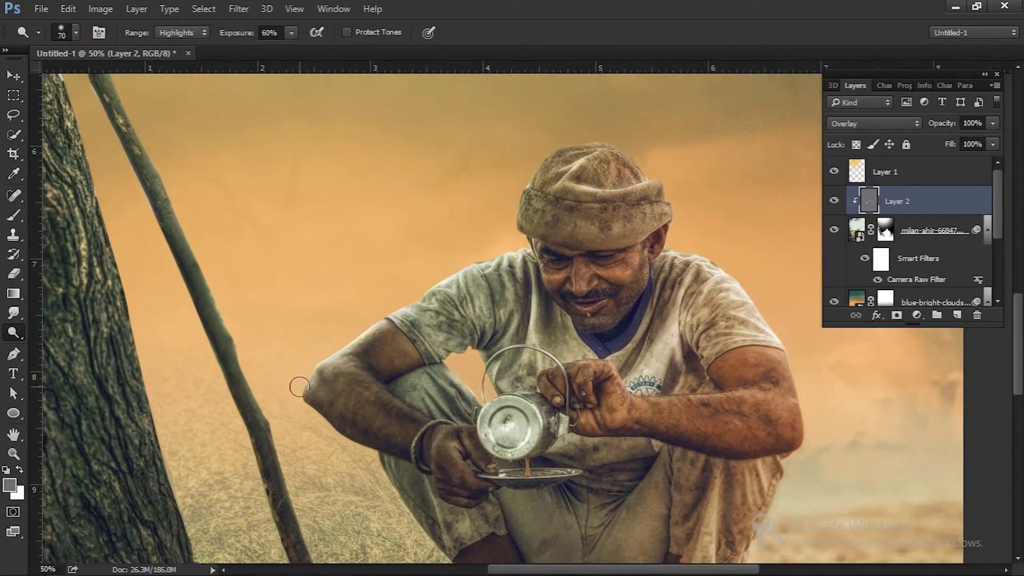
- At 34% dodge exposure, brighten the leg, the area under the eye, the hat brim and forehead
mouse_move(473, 547)
left_mouse_down()
mouse_move(510, 403)
mouse_move(427, 331)
left_mouse_up()
scroll(481, 373, "up", 3)
key("bracketleft")
key("bracketleft")
key("bracketleft")
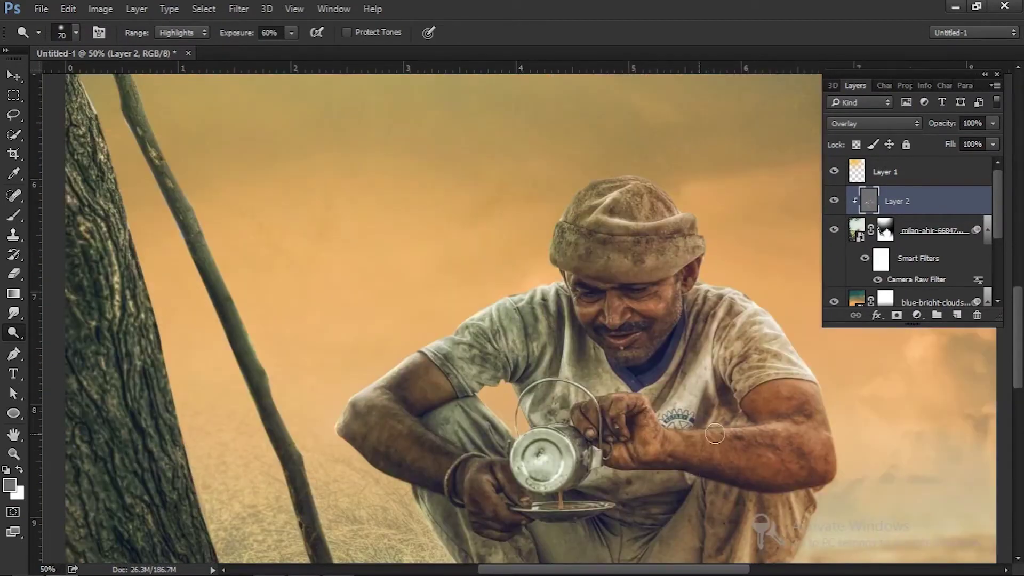
left_click_drag(773, 432, 684, 435)
key("bracketleft")
key("bracketleft")
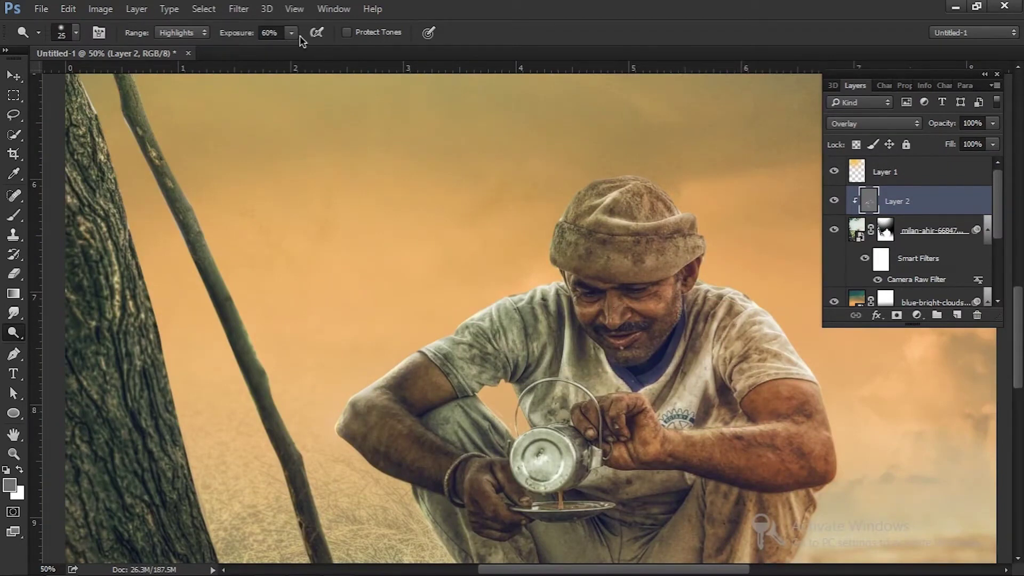
left_click_drag(291, 33, 278, 53)
key("bracketright")
key("bracketright")
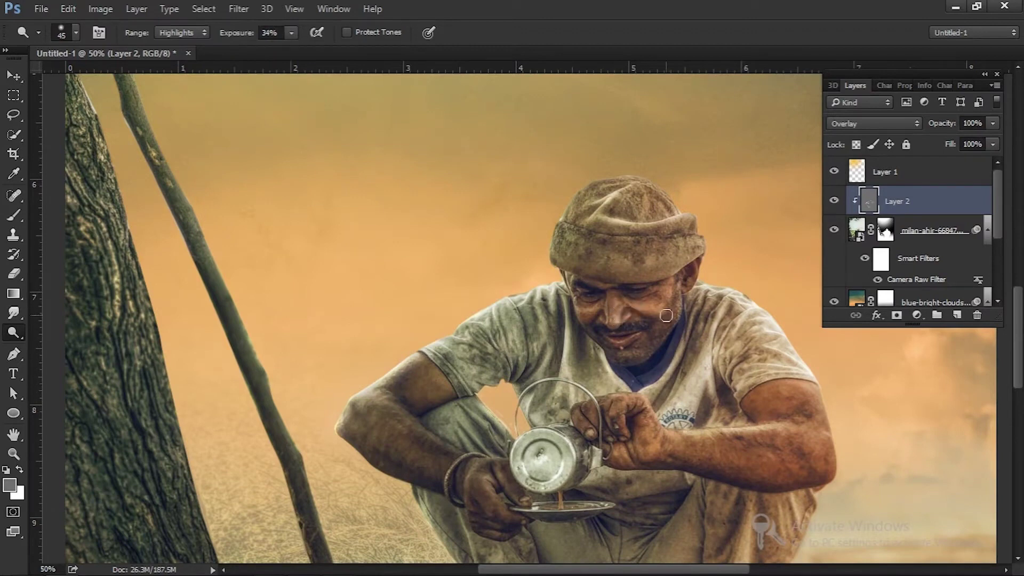
mouse_move(666, 316)
left_mouse_down()
mouse_move(569, 304)
mouse_move(661, 288)
mouse_move(667, 304)
left_mouse_up()
key("bracketleft")
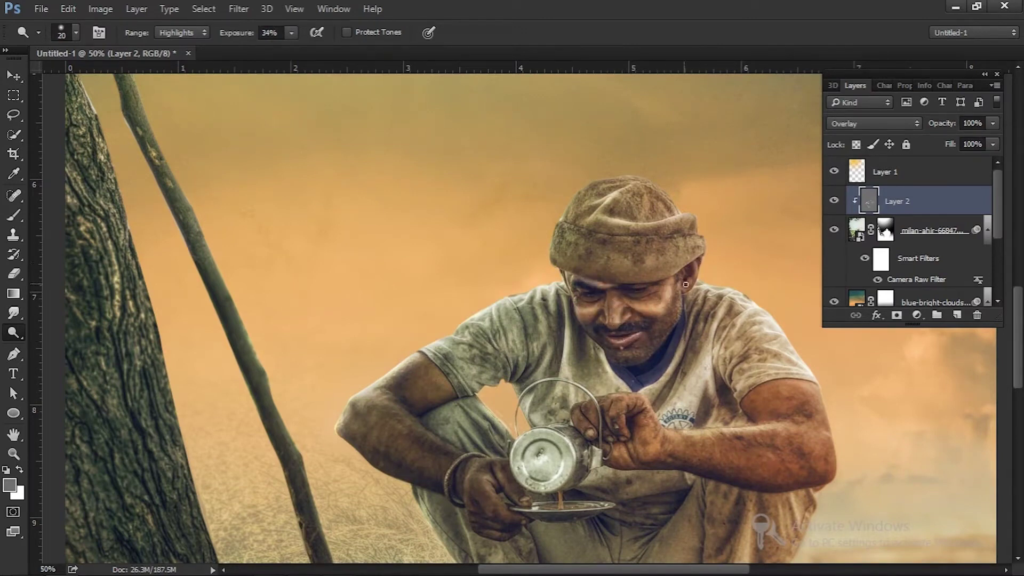
key("bracketright")
key("bracketright")
left_click_drag(292, 32, 302, 53)
left_click_drag(555, 250, 676, 265)
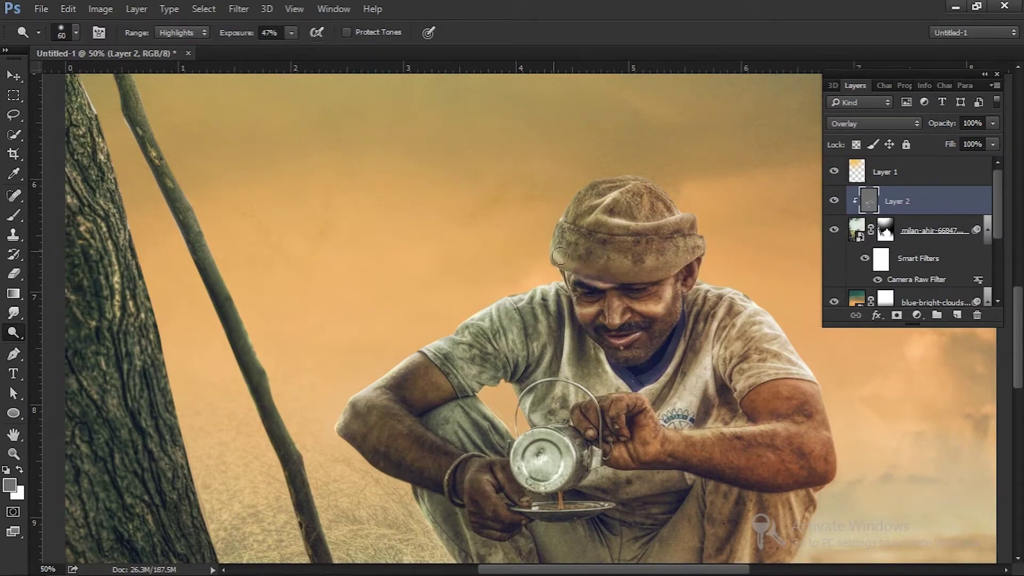
- Lower Layer 2 opacity to 68% and dodge the tree edge and stick
key("ctrl+0")
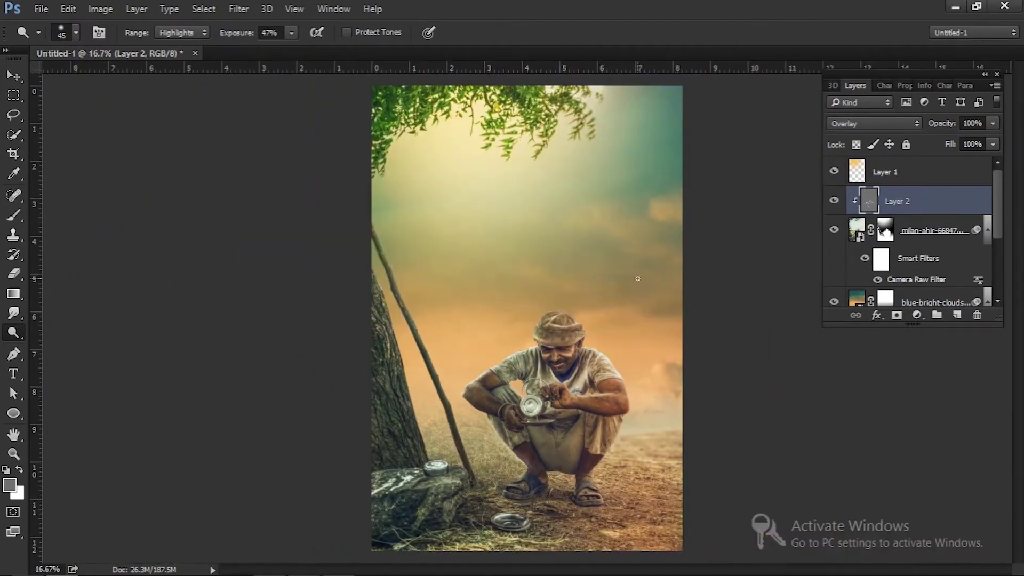
key("ctrl+plus")
left_click_drag(942, 123, 932, 127)
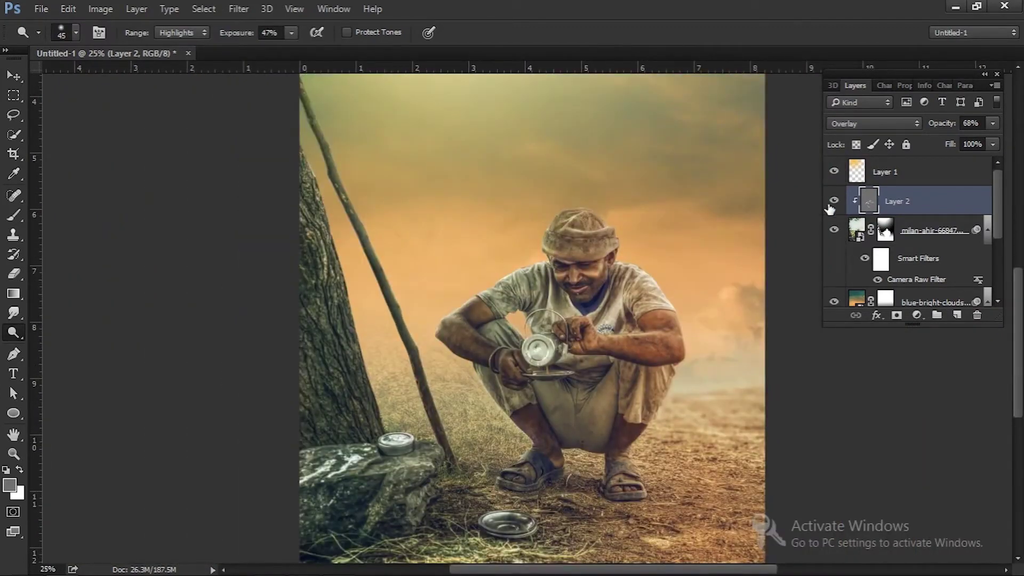
mouse_move(312, 180)
left_mouse_down()
mouse_move(354, 308)
mouse_move(422, 380)
left_mouse_up()
key("bracketleft")
key("bracketleft")
key("bracketleft")
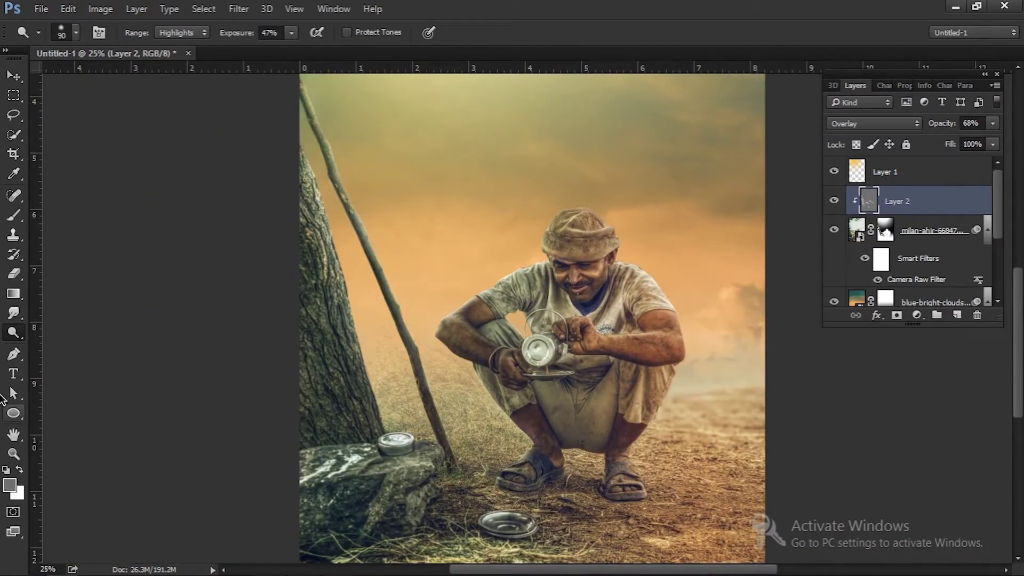
- With the Burn Tool and 200-400 px brushes, darken the man's arms, hands, face and legs
right_click(14, 332)
left_click(75, 345)
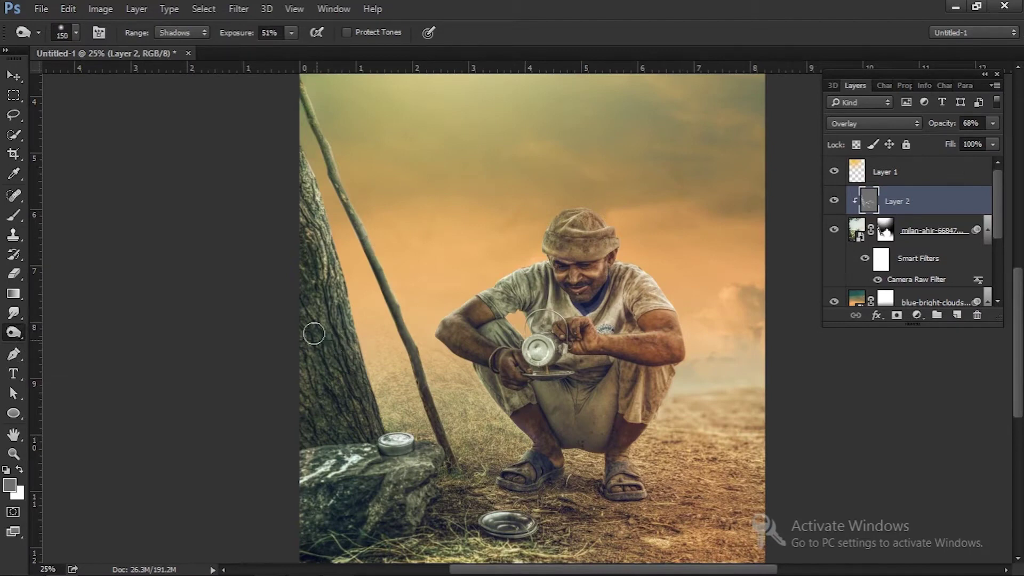
key("bracketright")
key("bracketright")
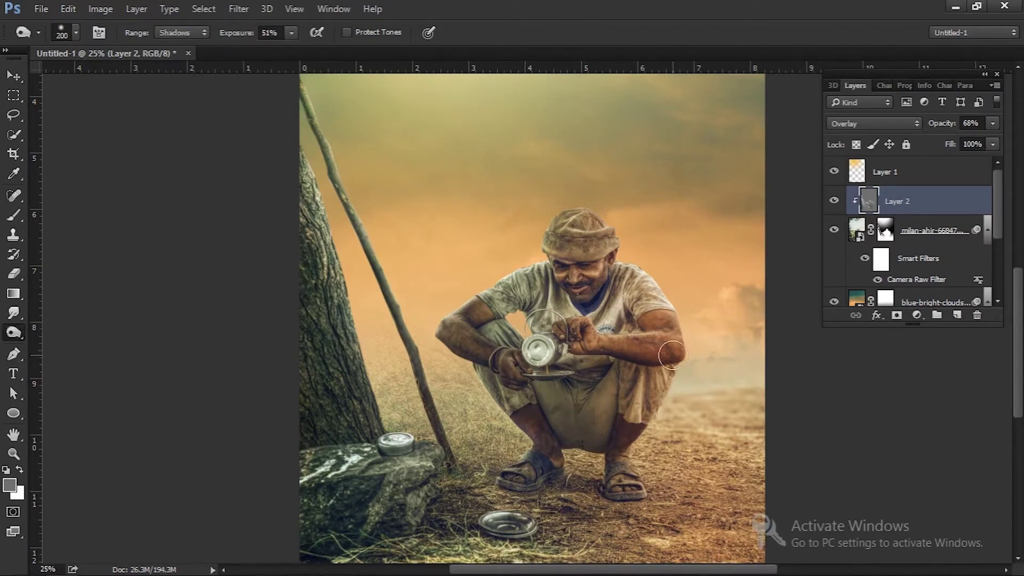
left_click_drag(672, 355, 523, 384)
key("bracketleft")
left_click_drag(658, 381, 627, 451)
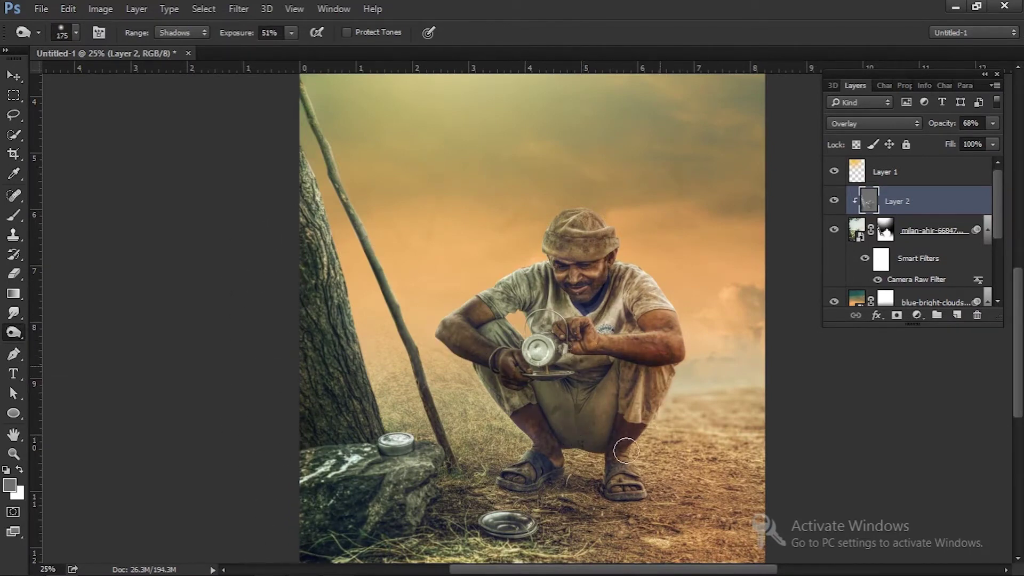
key("bracketright")
key("bracketright")
key("bracketright")
left_click_drag(560, 377, 641, 469)
key("ctrl+minus")
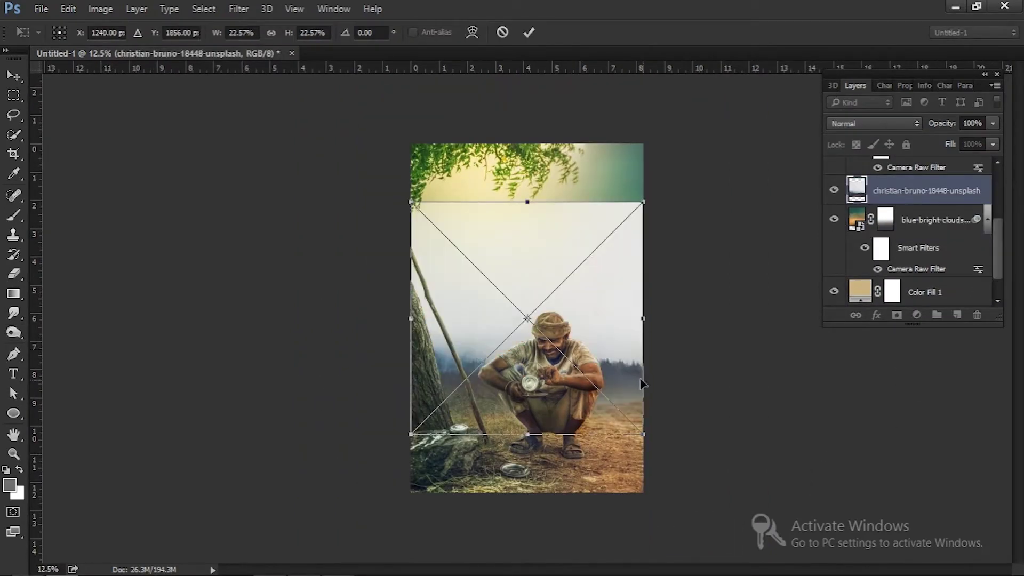
- Move and scale the misty forest image to about 28% on the horizon, blended in Multiply
left_click_drag(619, 386, 617, 348)
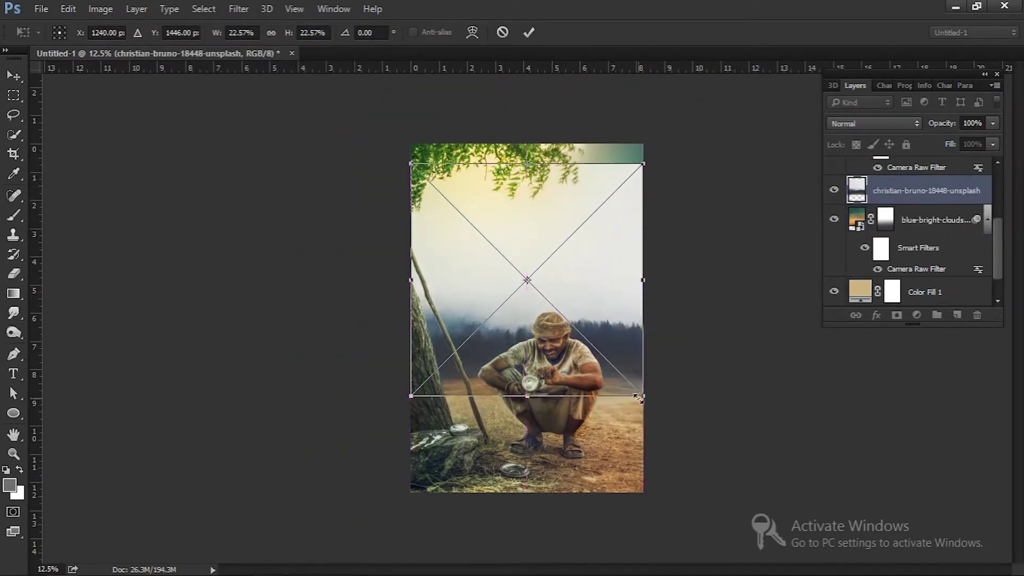
left_click_drag(639, 397, 667, 424)
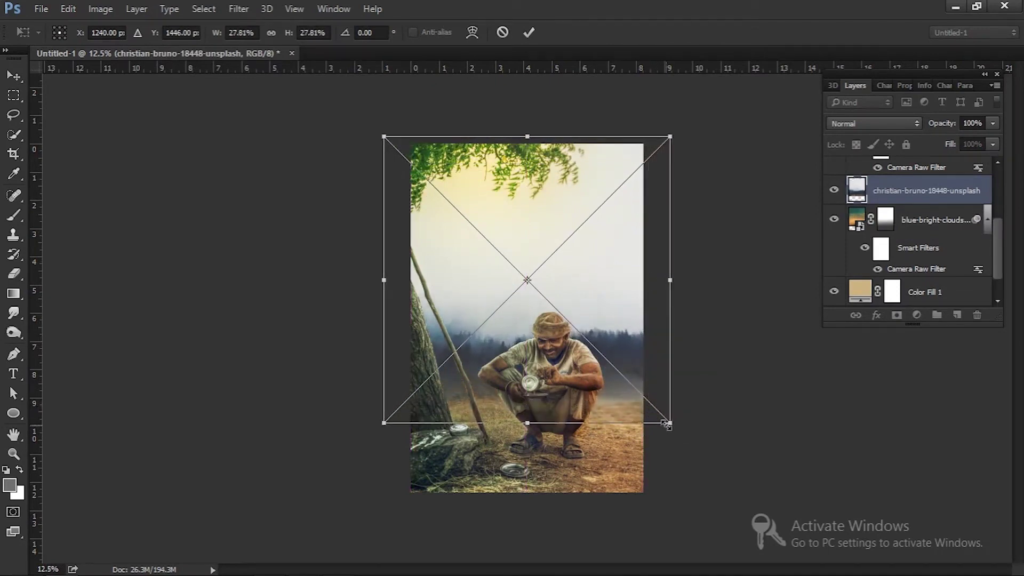
key("b")
left_click(873, 123)
left_click(853, 165)
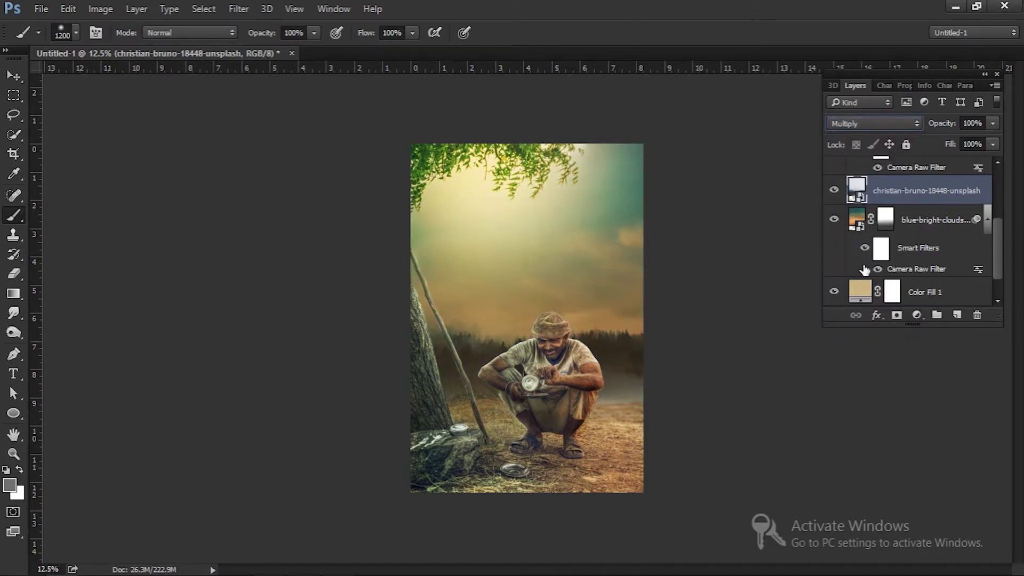
- Mask out the forest layer's lower part with a large soft brush, then add empty Layer 3
left_click(897, 315)
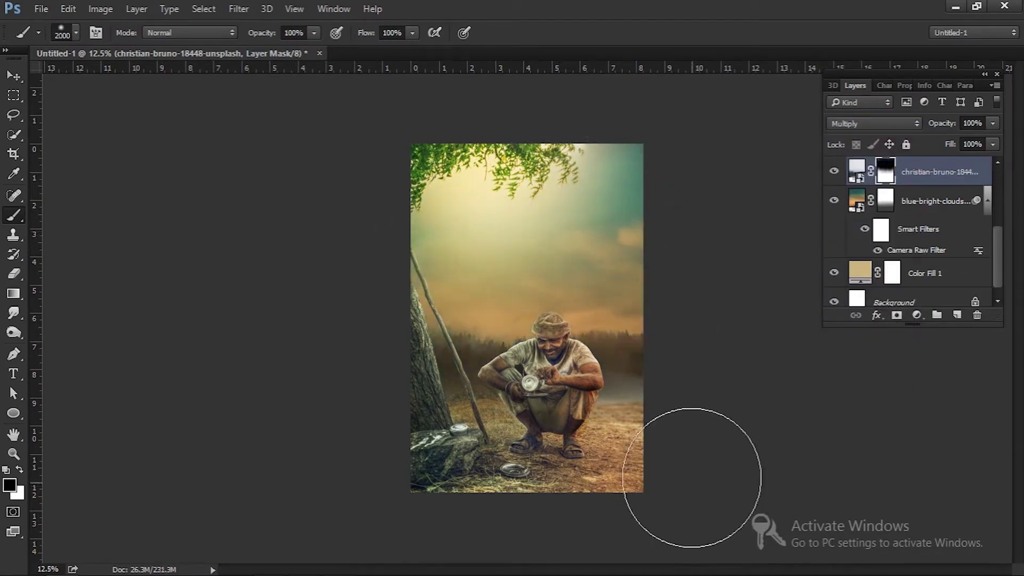
key("bracketleft")
key("bracketleft")
key("bracketleft")
mouse_move(403, 442)
left_mouse_down()
mouse_move(587, 464)
mouse_move(423, 475)
left_mouse_up()
key("bracketright")
key("bracketright")
key("bracketright")
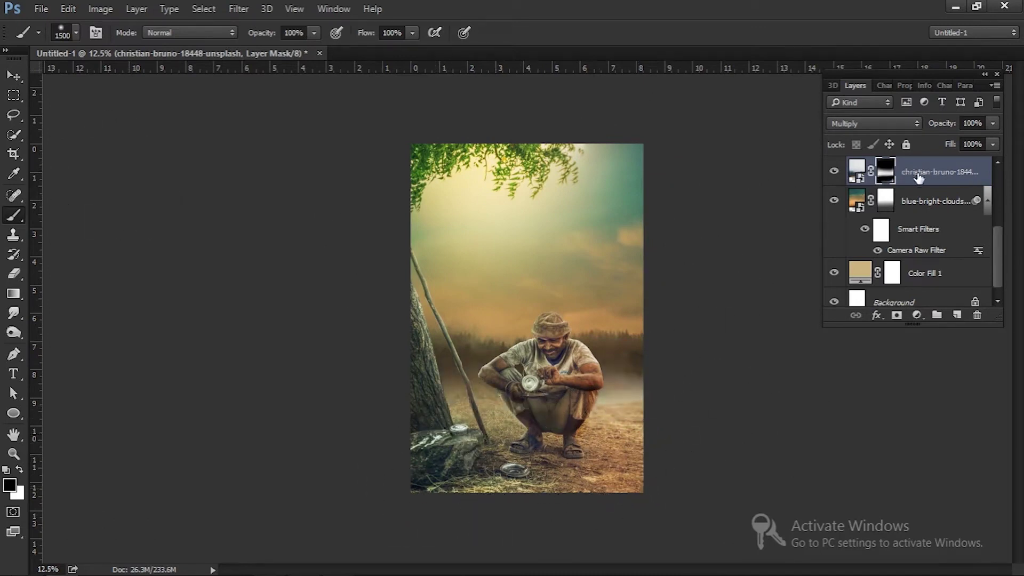
key("ctrl+shift+n")
key("Return")
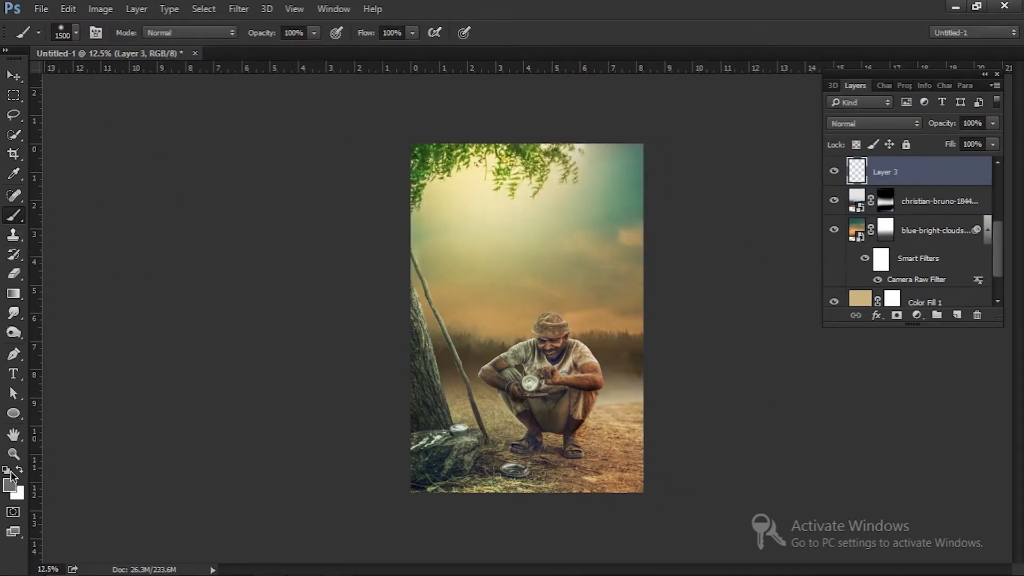
- Stamp a small flock of birds in the sky on Layer 3 using the 608 bird brush
left_click(76, 32)
left_click_drag(363, 227, 376, 451)
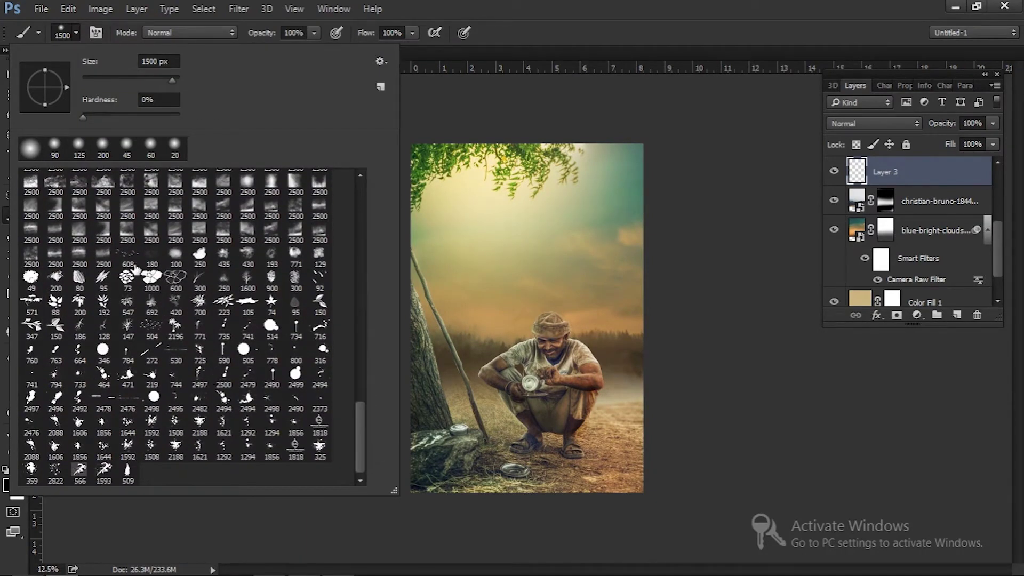
double_click(137, 269)
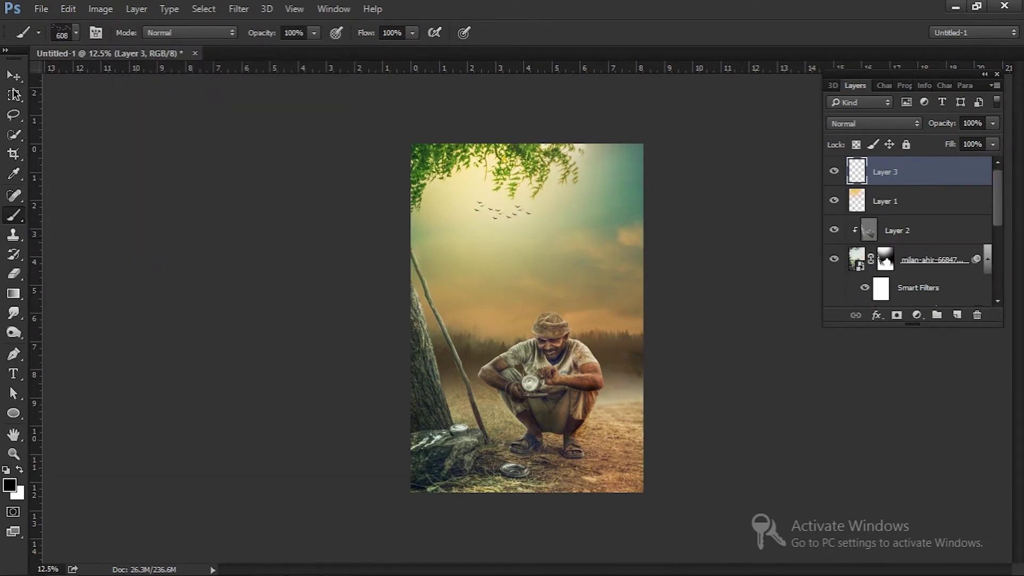
key("v")
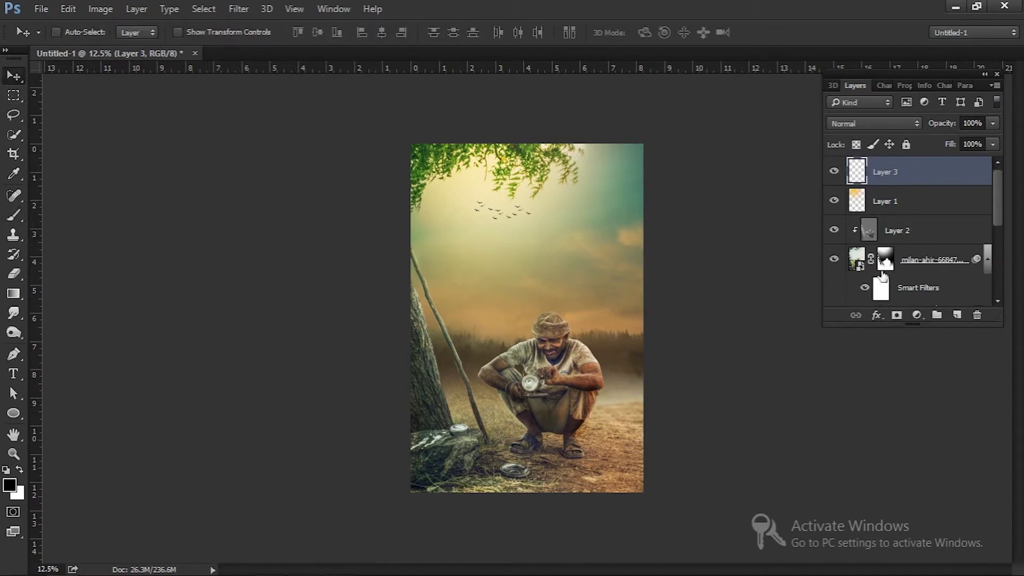
- Add a Curves adjustment clipped to the man's photo and pull the curve down to darken him
left_click(939, 261)
left_click(917, 315)
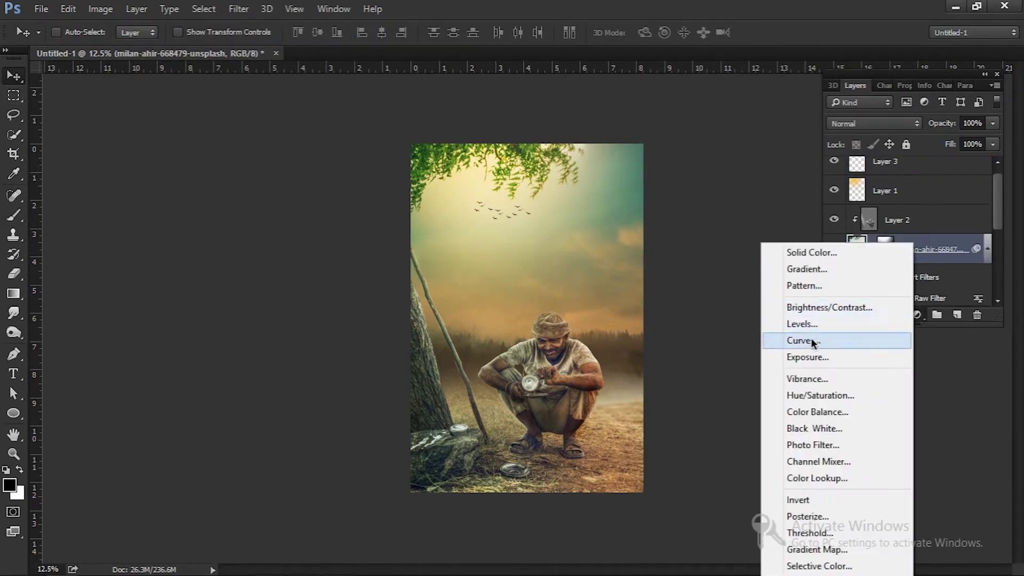
left_click(811, 338)
left_click(888, 316)
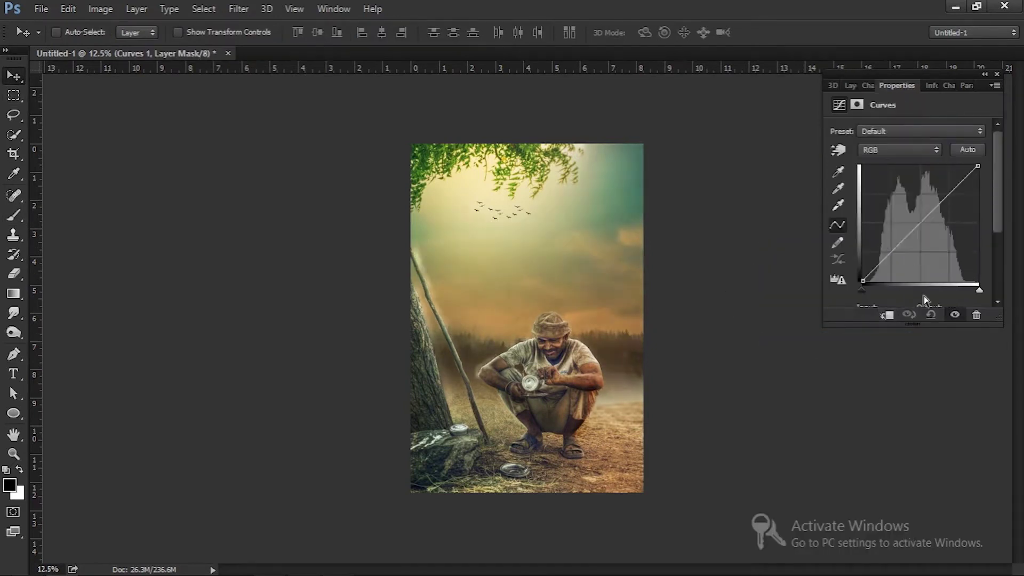
left_click(885, 317)
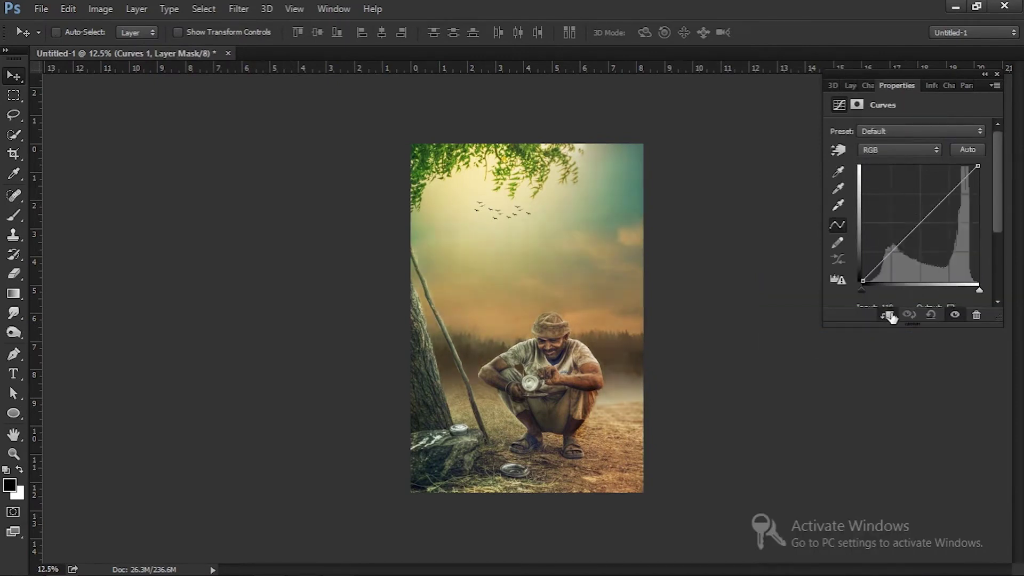
left_click_drag(915, 224, 930, 231)
left_click(853, 86)
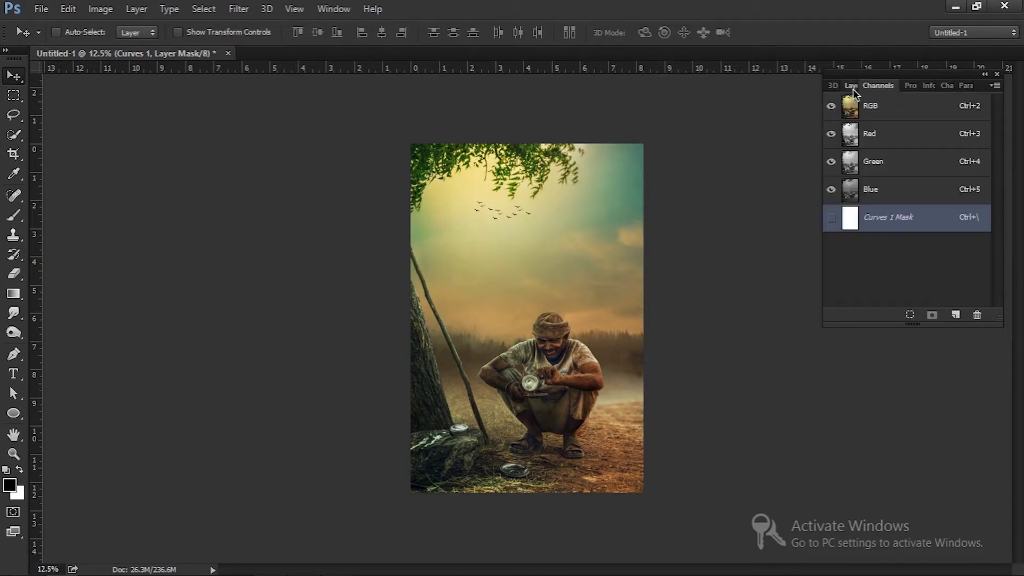
key("ctrl+plus")
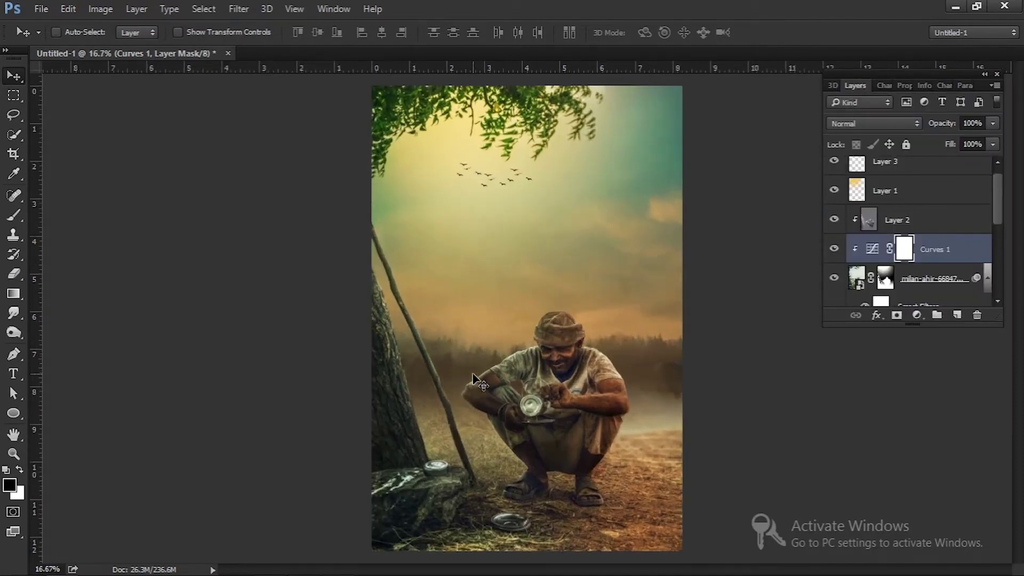
- With a soft round black brush, start painting the Curves 1 mask near the stick and tree
key("b")
right_click(184, 250)
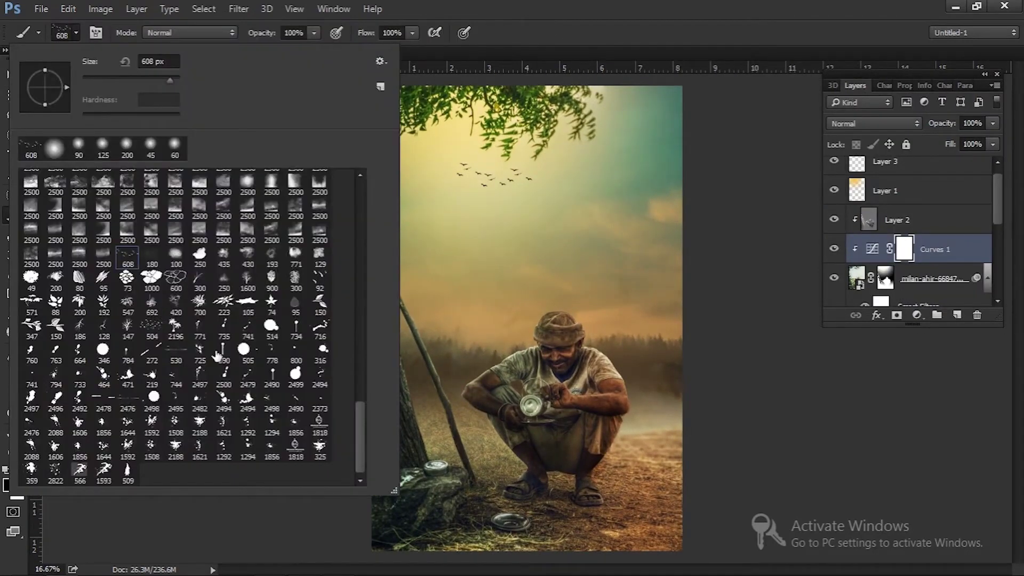
left_click_drag(359, 411, 359, 194)
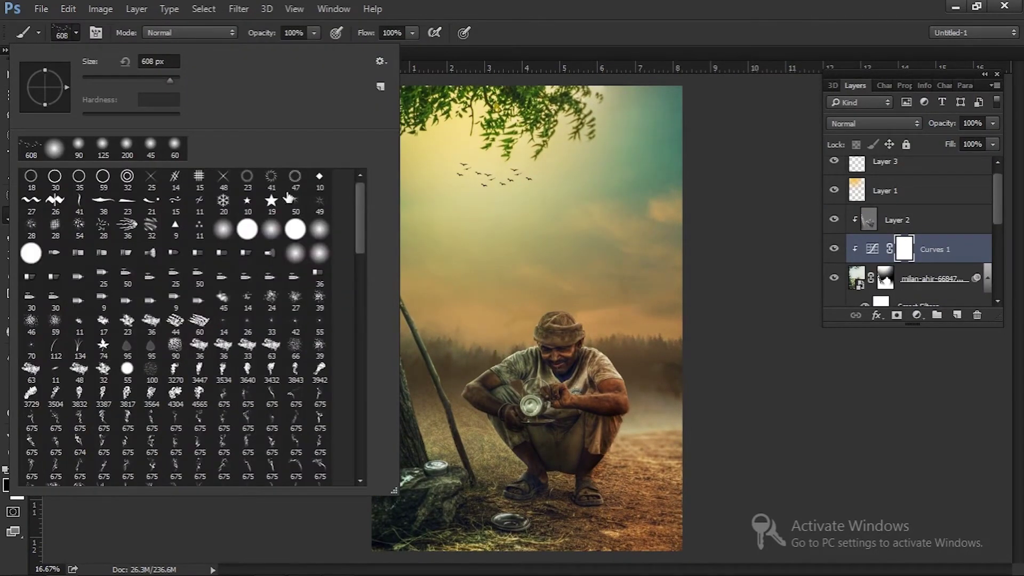
double_click(58, 158)
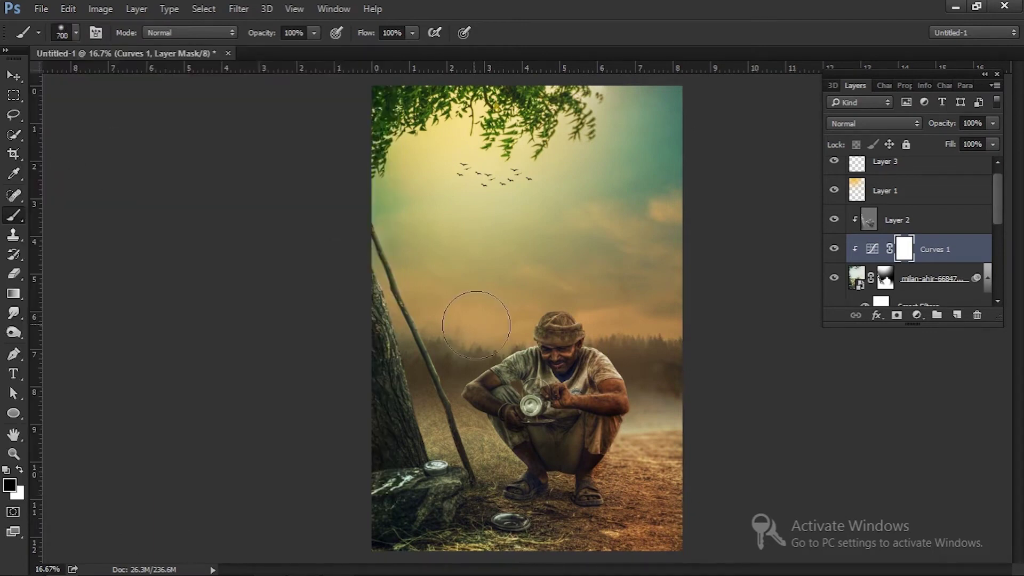
mouse_move(471, 315)
left_mouse_down()
mouse_move(483, 311)
mouse_move(469, 332)
mouse_move(475, 315)
mouse_move(481, 356)
left_mouse_up()
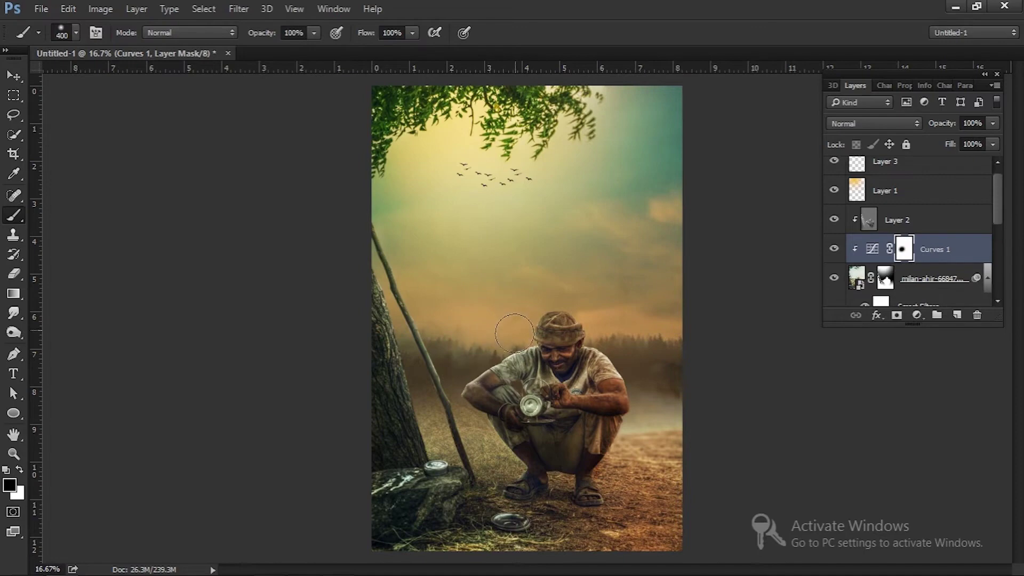
key("bracketleft")
key("bracketleft")
key("bracketleft")
mouse_move(405, 314)
left_mouse_down()
mouse_move(395, 299)
mouse_move(432, 415)
left_mouse_up()
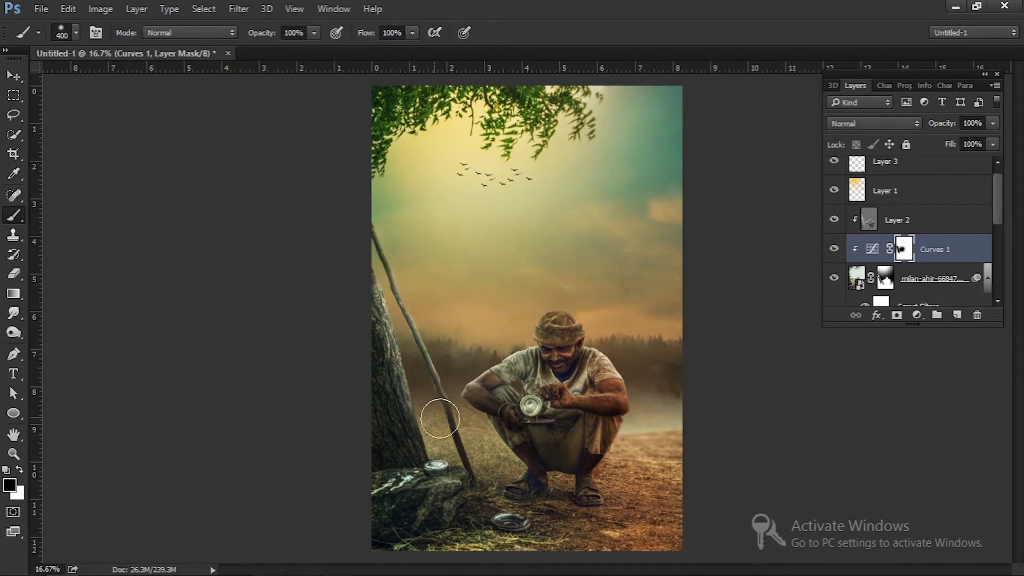
key("bracketright")
key("ctrl+z")
- Paint the Curves 1 mask over the tree, stick and the man's body at 600-1600 px
key("bracketright")
key("bracketright")
key("bracketright")
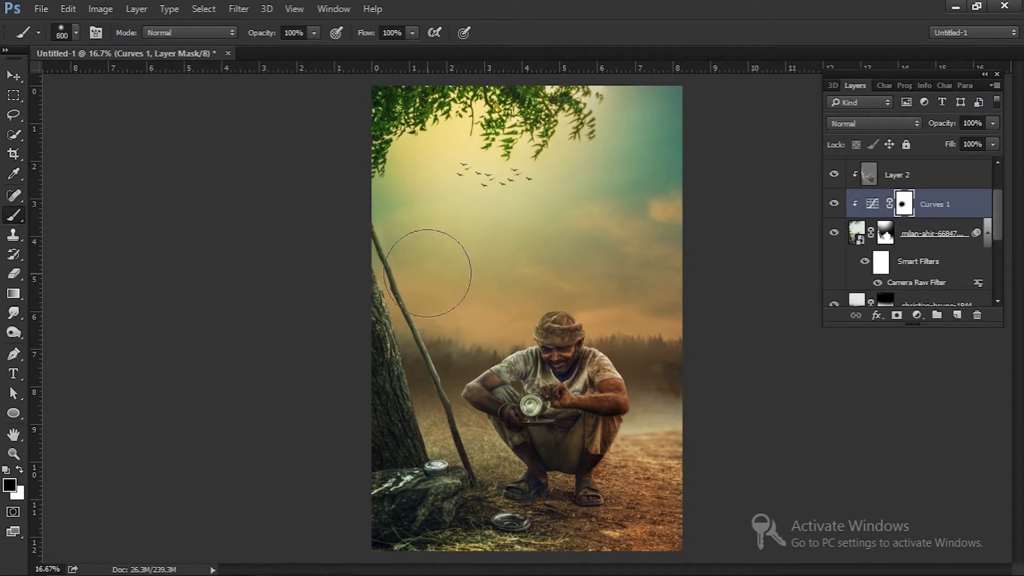
key("bracketright")
key("bracketright")
key("bracketright")
left_click_drag(439, 293, 423, 366)
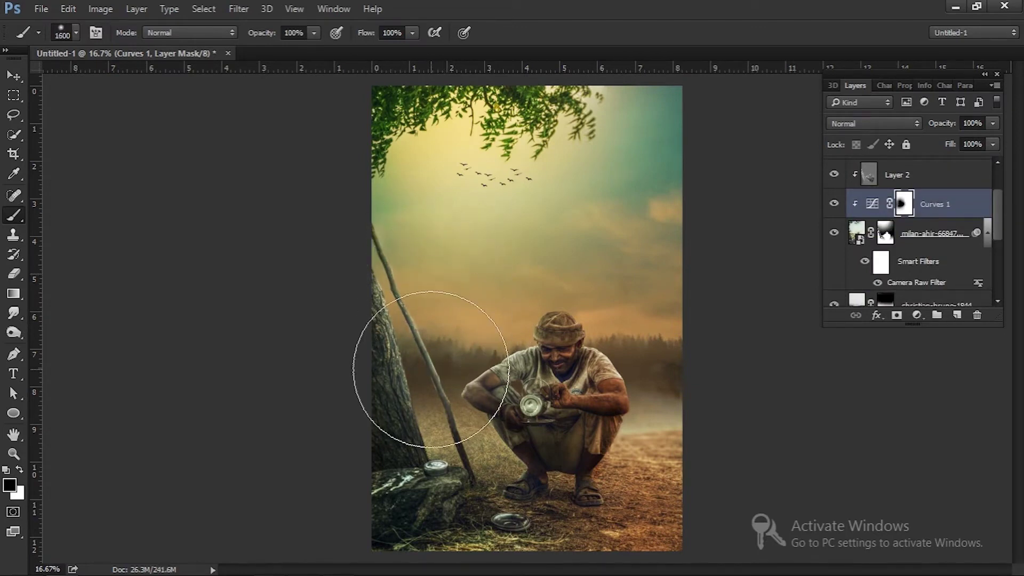
key("bracketleft")
key("bracketleft")
key("bracketleft")
key("bracketleft")
key("bracketleft")
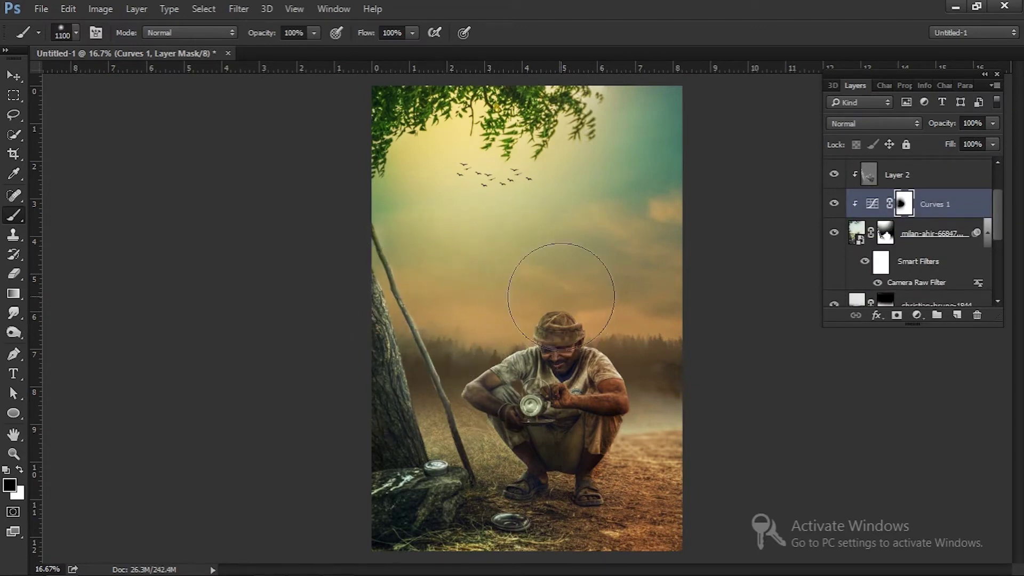
key("bracketleft")
key("bracketleft")
key("bracketleft")
key("bracketleft")
key("bracketleft")
key("bracketleft")
key("bracketleft")
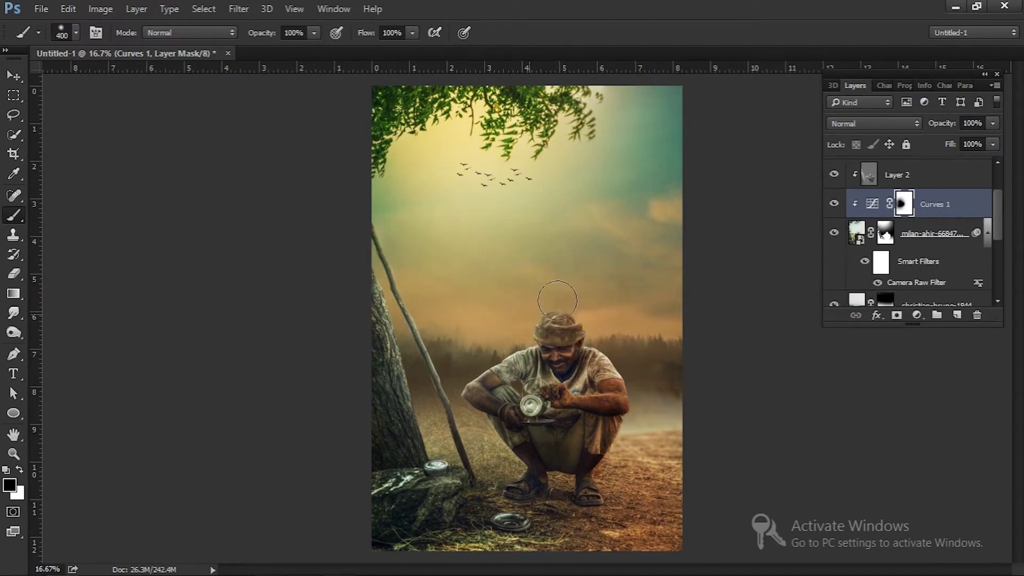
left_click_drag(620, 356, 538, 462)
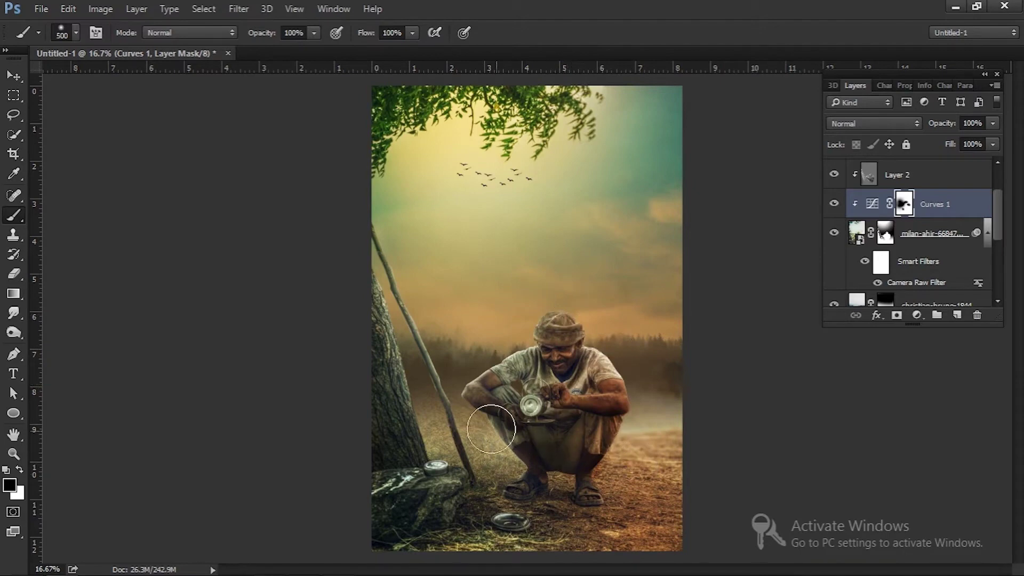
key("bracketright")
key("bracketright")
key("bracketright")
key("bracketright")
key("bracketright")
key("bracketright")
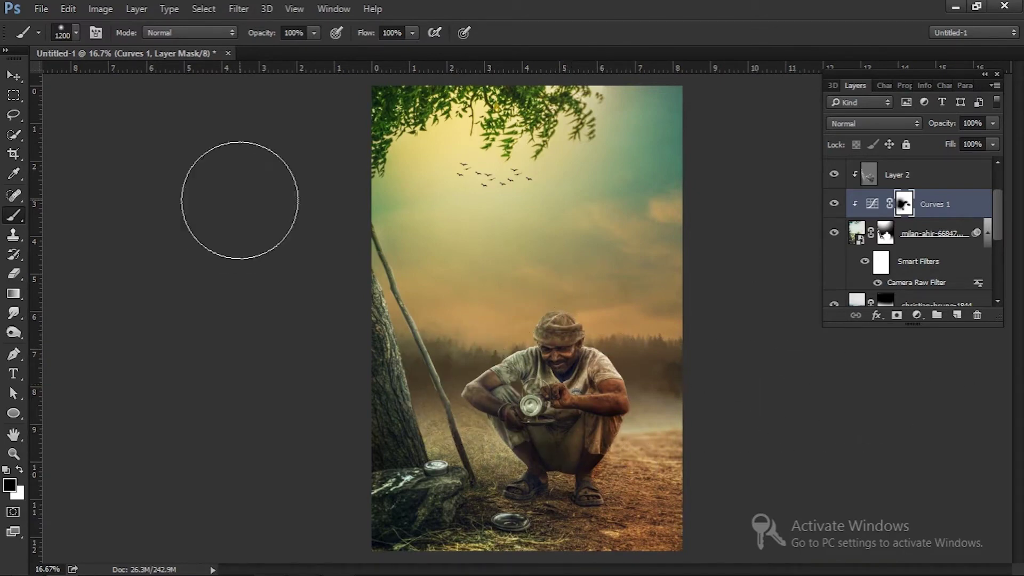
left_click(21, 76)
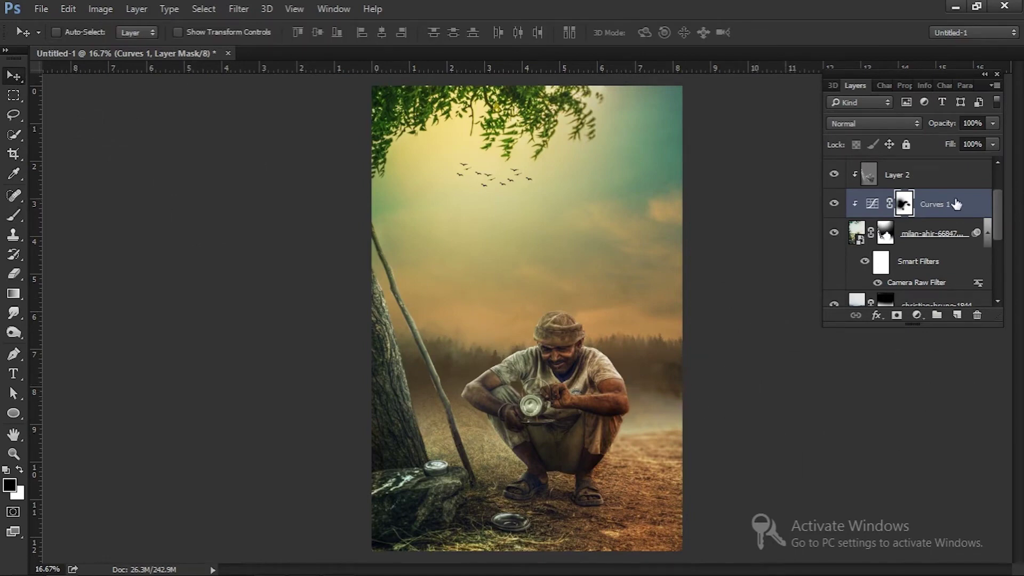
- Select Layer 3, choose the Blur tool, and set Layer 3's opacity to 68%
left_click_drag(1001, 222, 1003, 181)
left_click(856, 181)
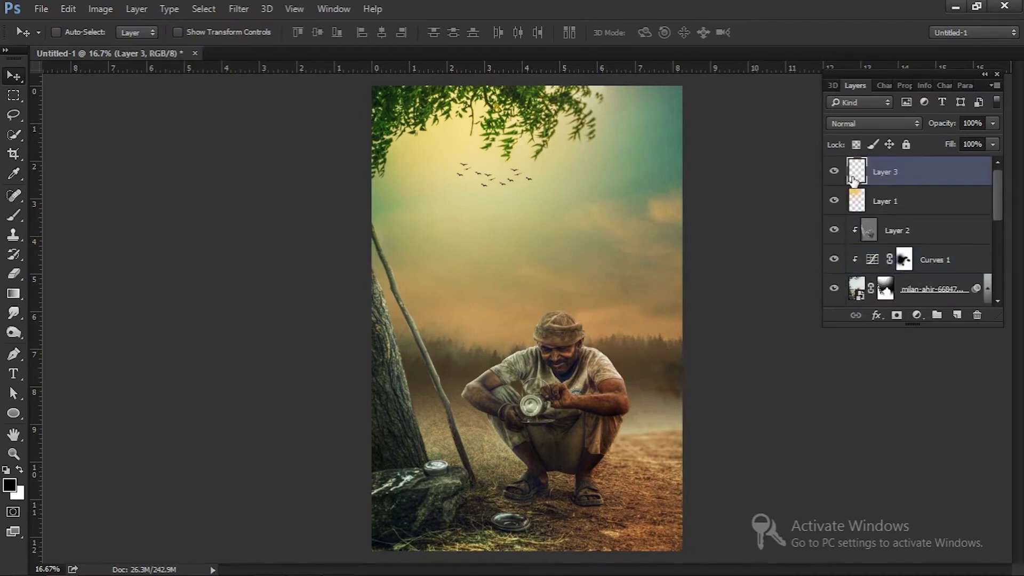
left_click(14, 334)
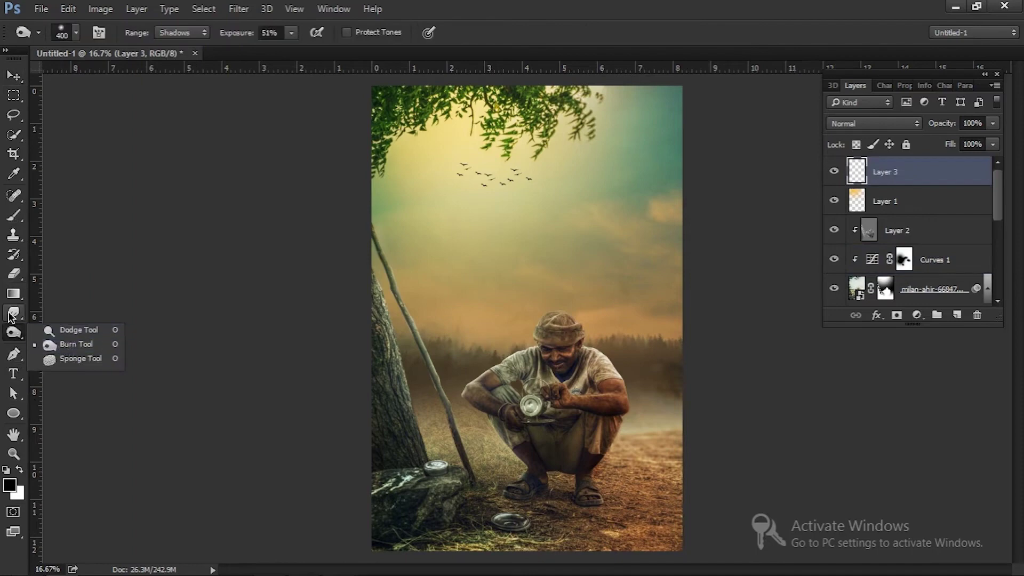
left_click(13, 313)
left_click(75, 310)
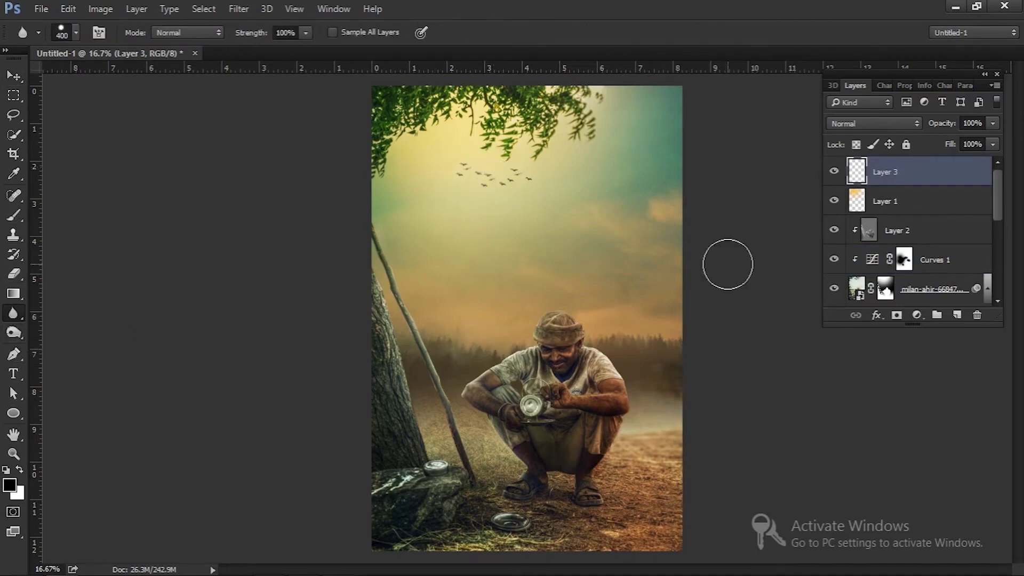
left_click_drag(942, 124, 920, 127)
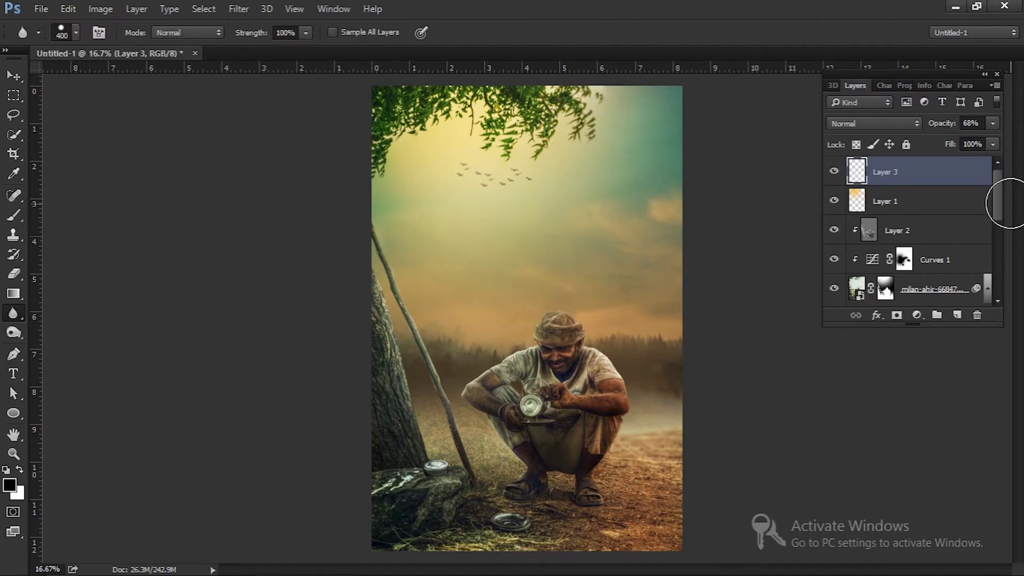
- Add a new Layer 4 filled with solid black at 50% opacity
key("ctrl+shift+n")
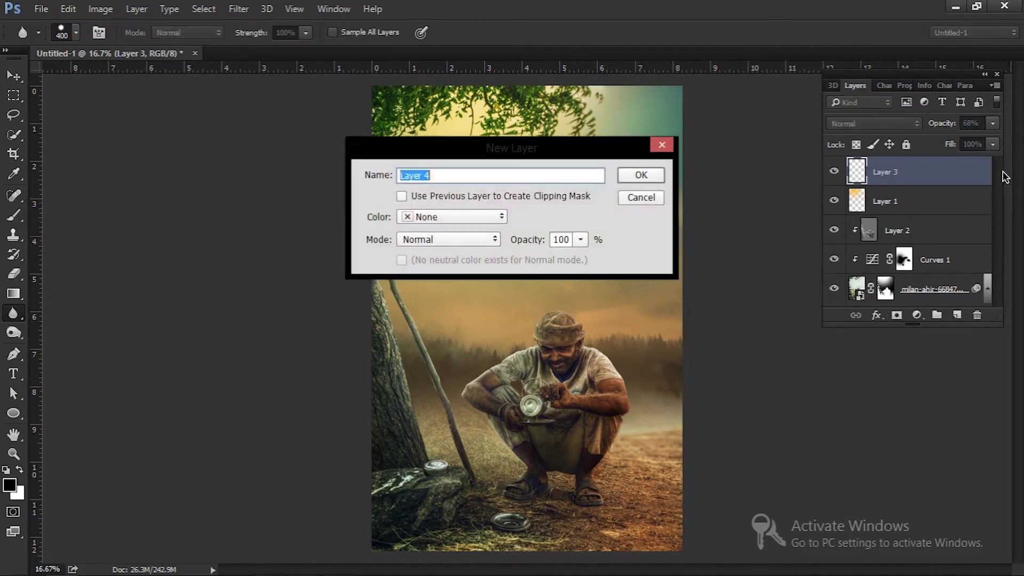
key("Return")
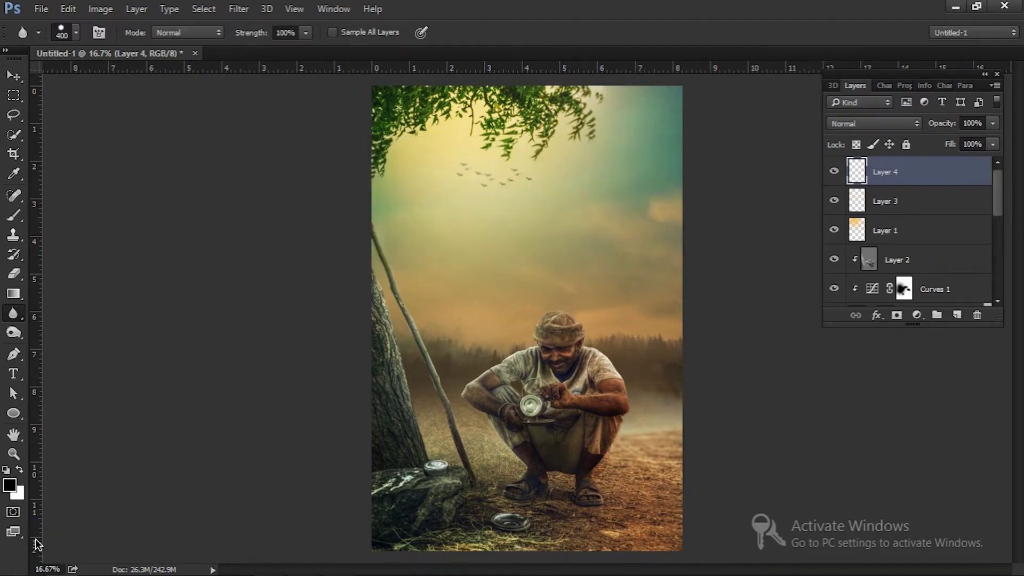
key("alt+BackSpace")
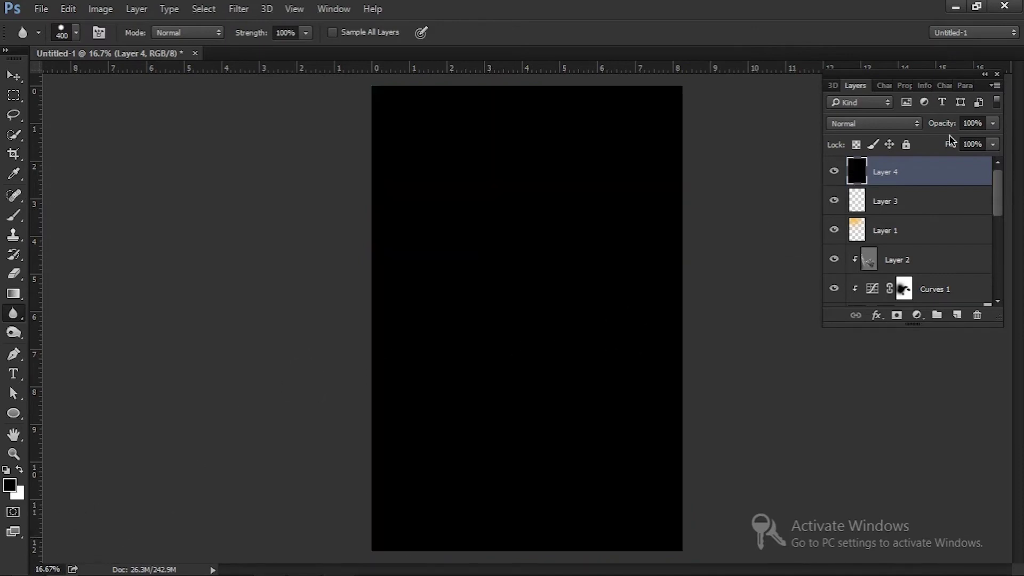
left_click_drag(933, 131, 927, 130)
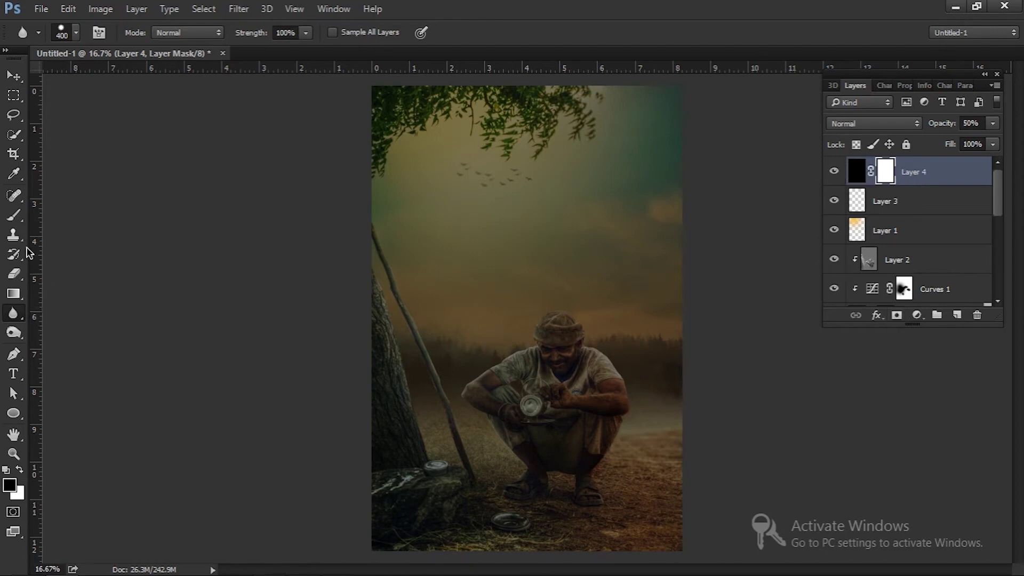
- With a 3600px soft brush, clear the dark overlay over the sky and man, leaving edges dark
left_click(14, 215)
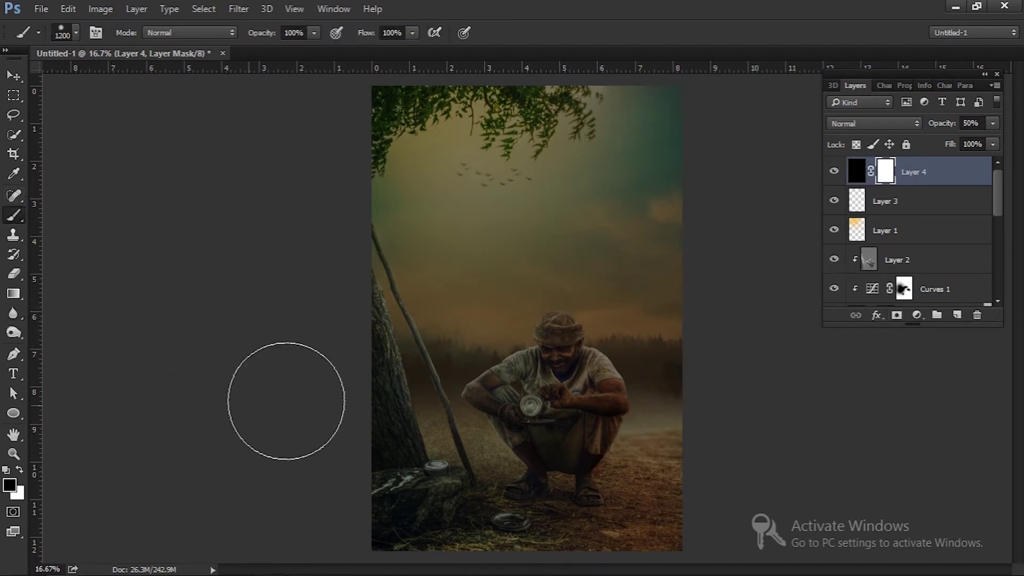
key("bracketright")
key("bracketright")
key("bracketright")
key("bracketright")
key("bracketright")
key("bracketright")
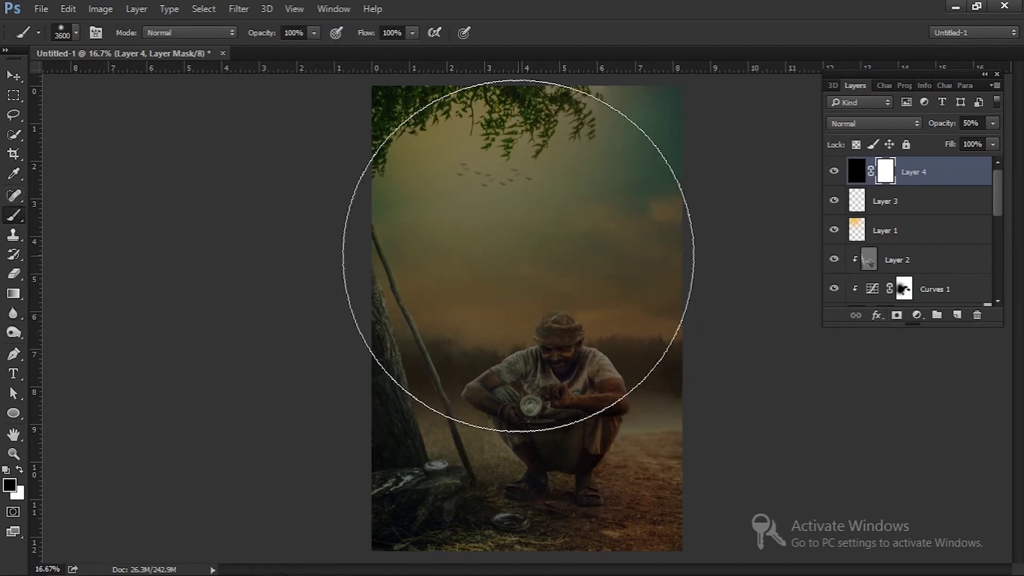
left_click(510, 213)
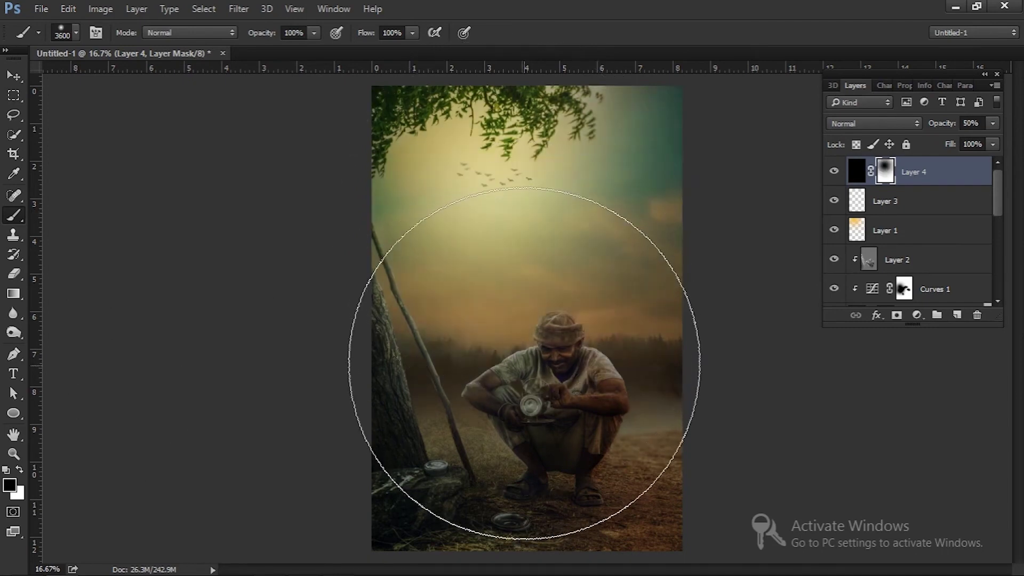
left_click(505, 366)
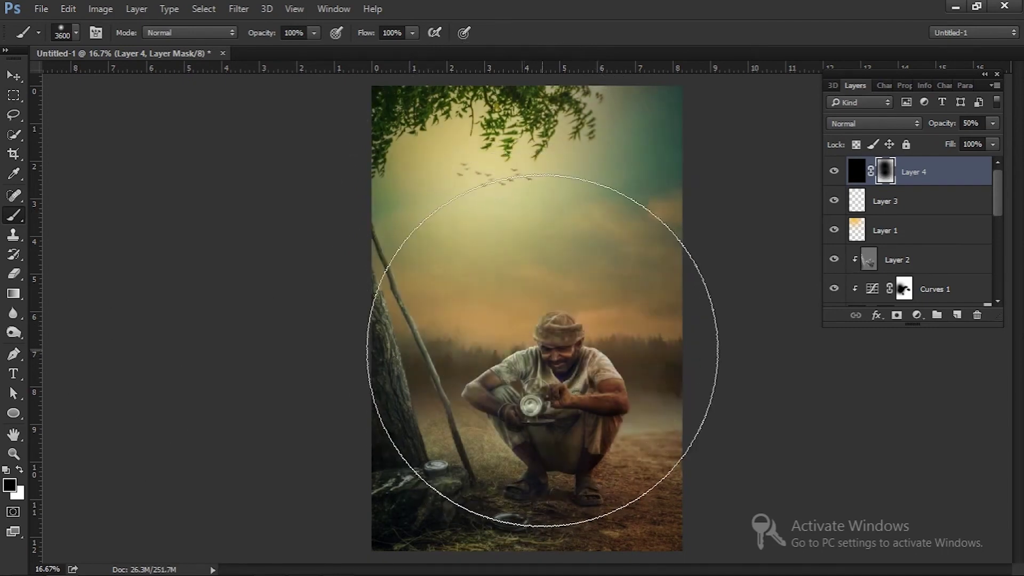
left_click(544, 344)
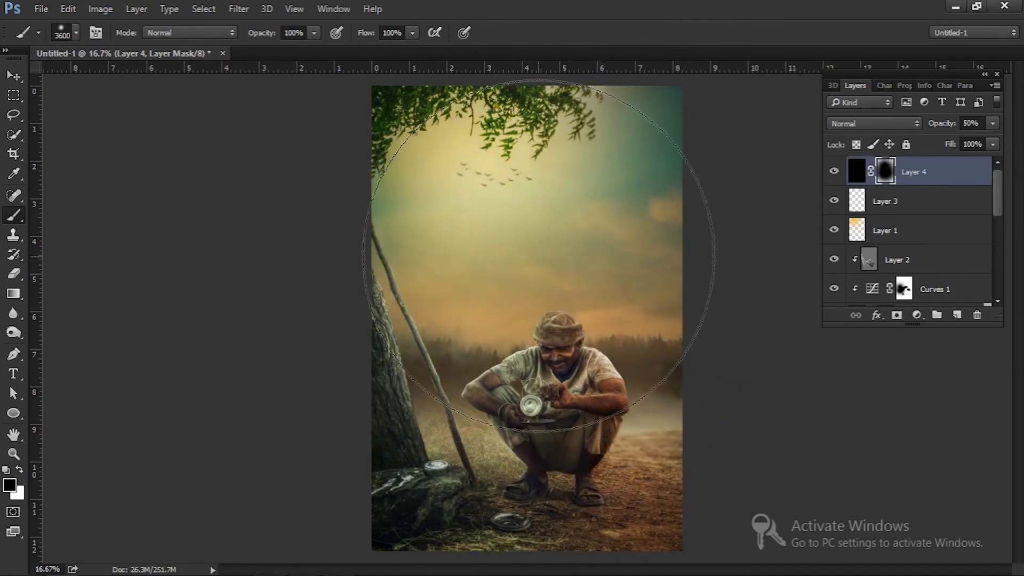
- Add a Photo Filter adjustment layer with density raised to 41%
left_click(11, 80)
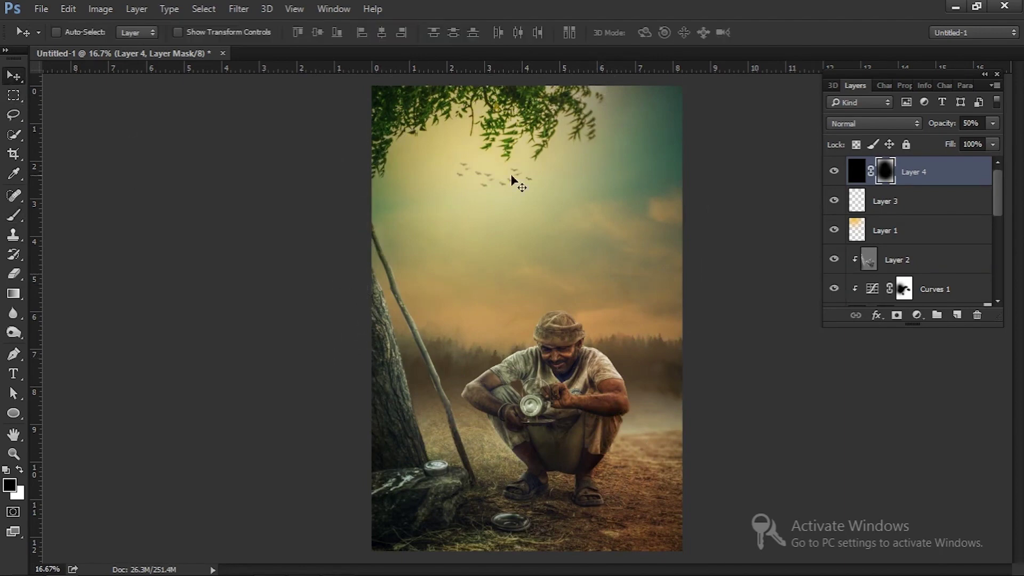
left_click(917, 316)
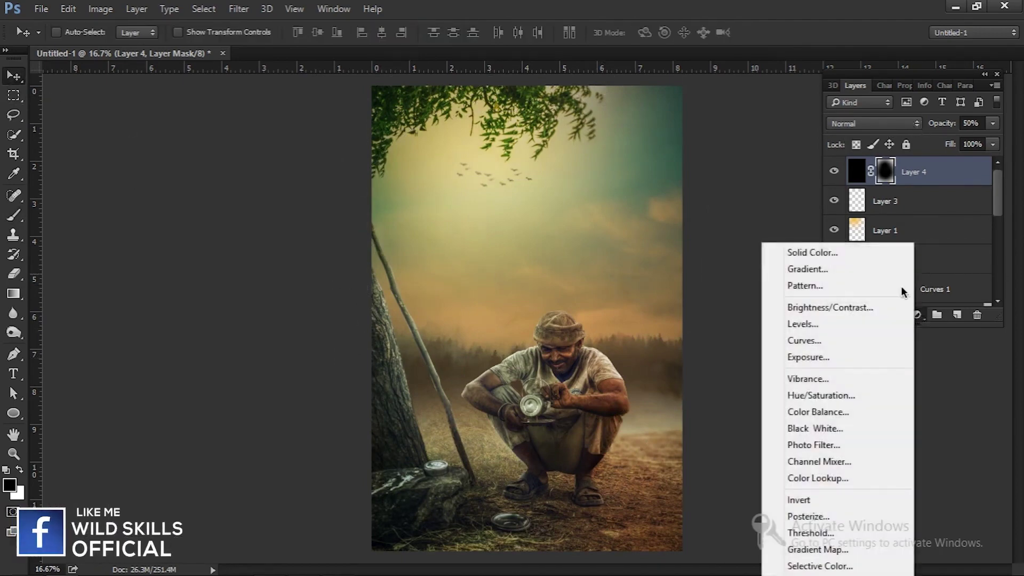
left_click(814, 444)
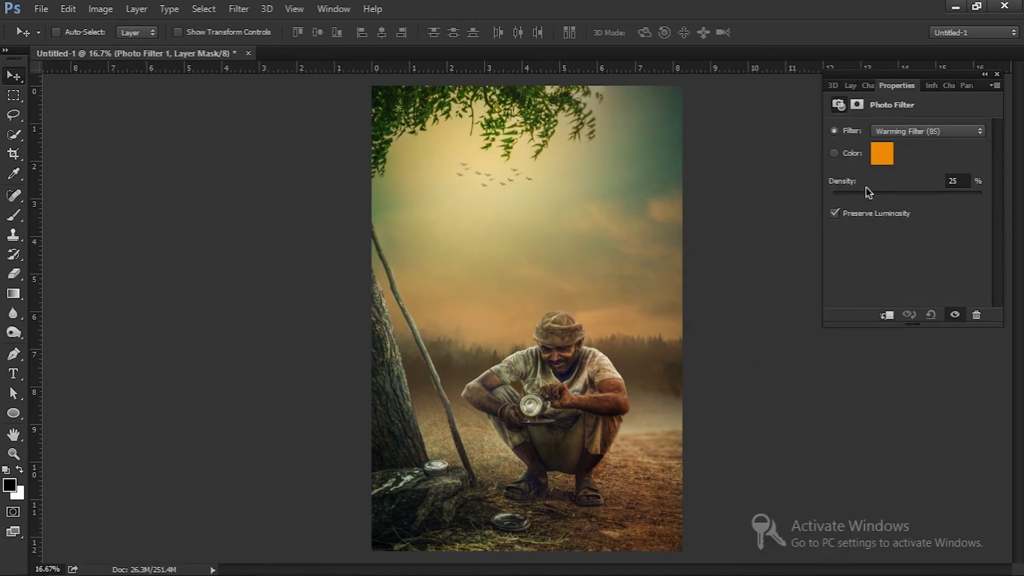
left_click_drag(866, 195, 893, 196)
- Set the filter colour to orange-yellow #ecb700 and lower the density to about 44%
left_click(882, 154)
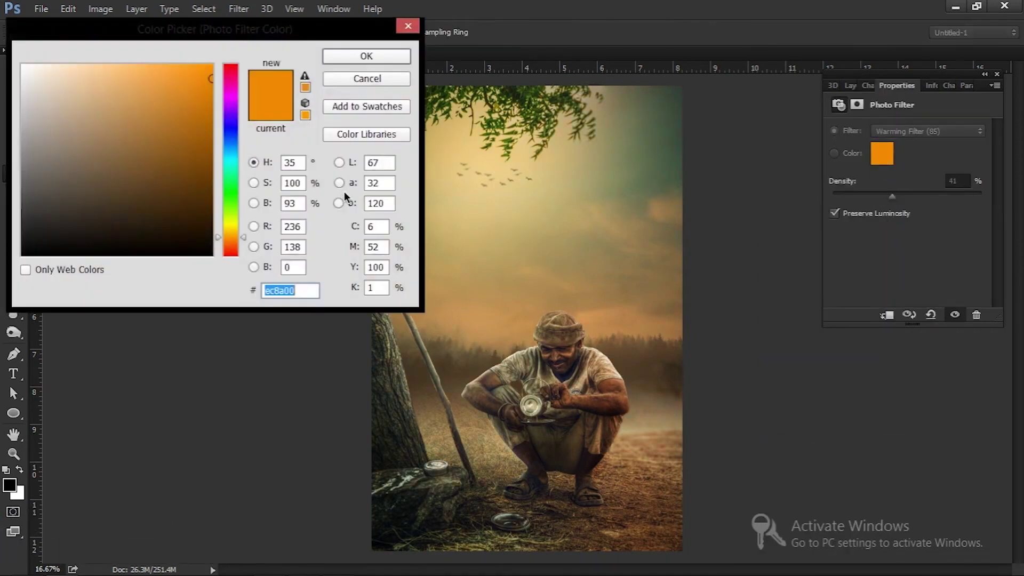
left_click(230, 177)
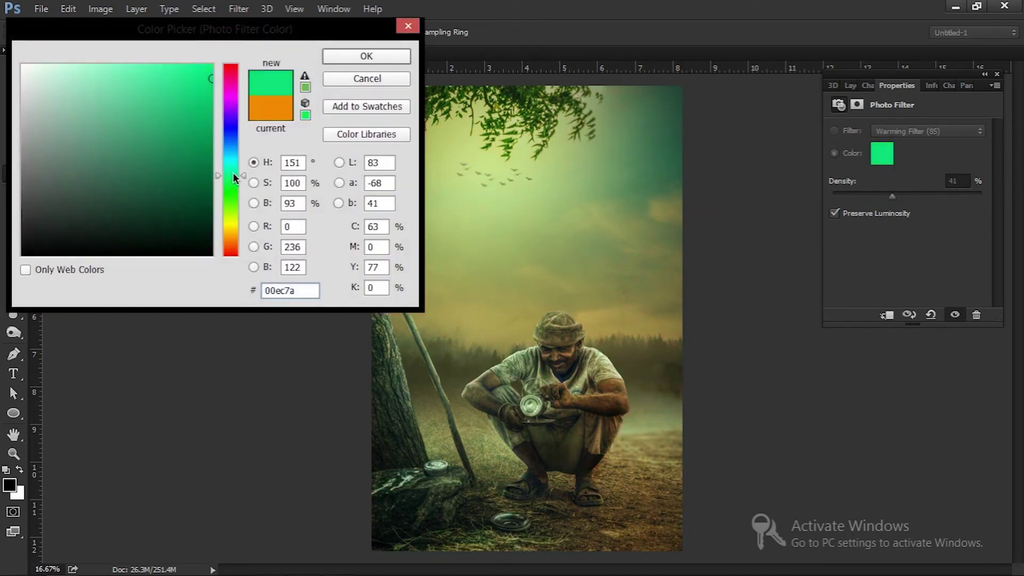
left_click_drag(235, 175, 229, 164)
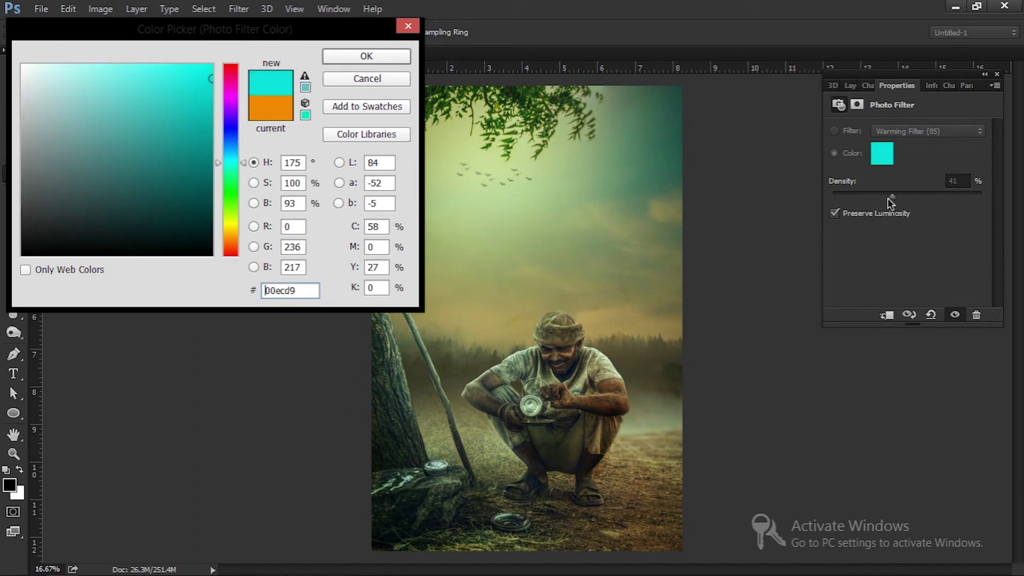
left_click(233, 218)
left_click(227, 232)
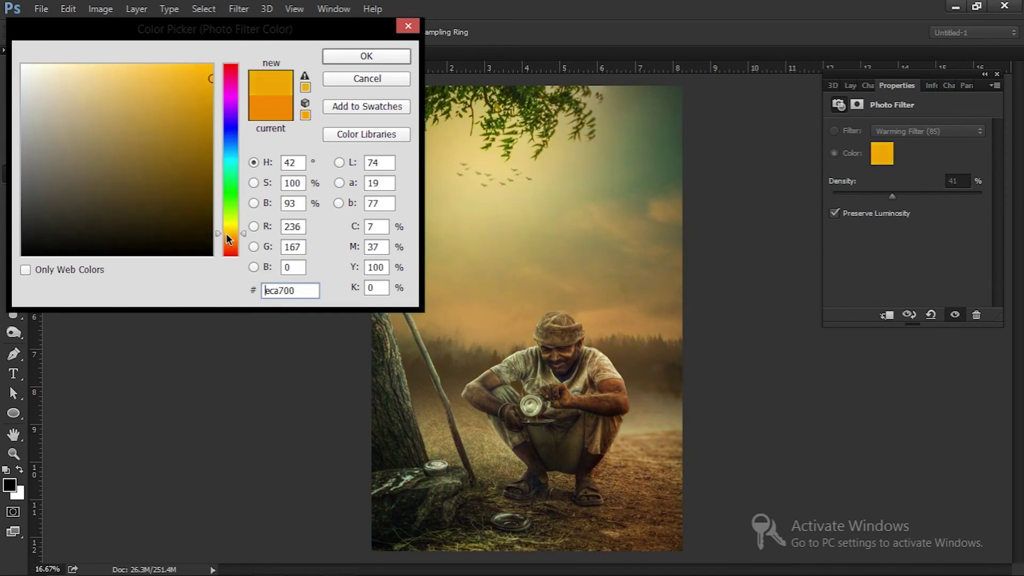
left_click(230, 227)
left_click(230, 232)
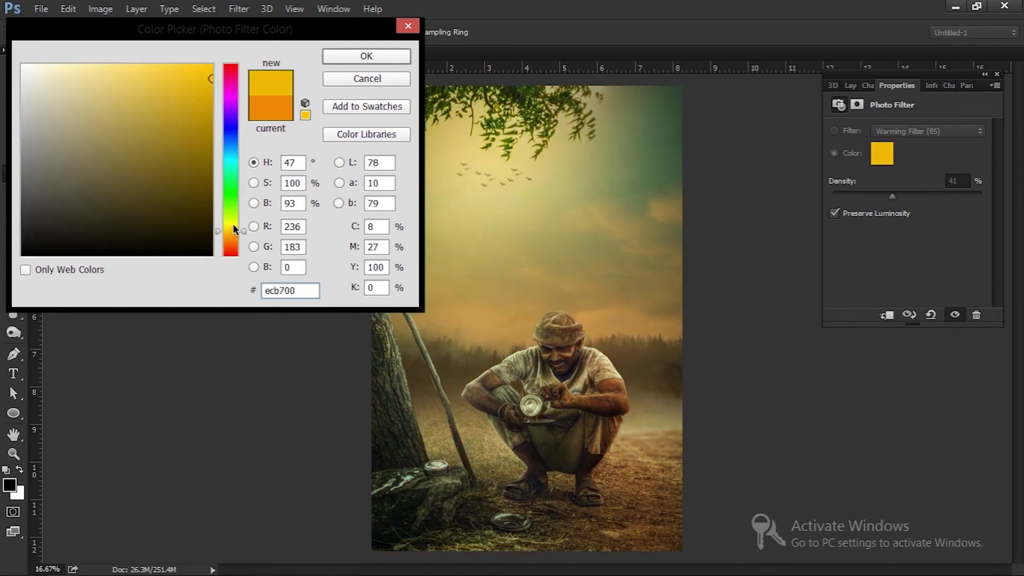
left_click(346, 57)
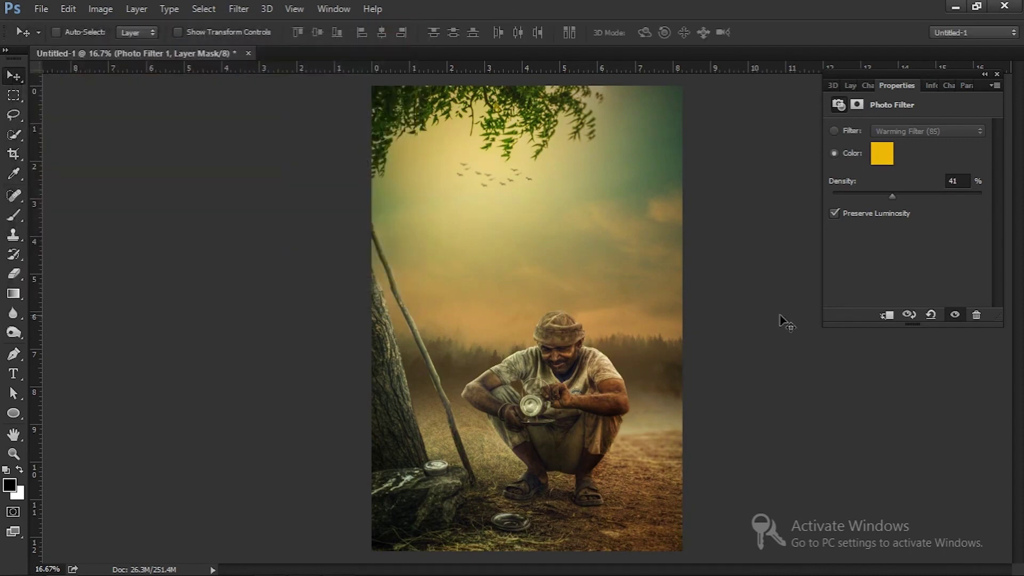
mouse_move(892, 195)
left_mouse_down()
mouse_move(837, 197)
mouse_move(897, 194)
left_mouse_up()
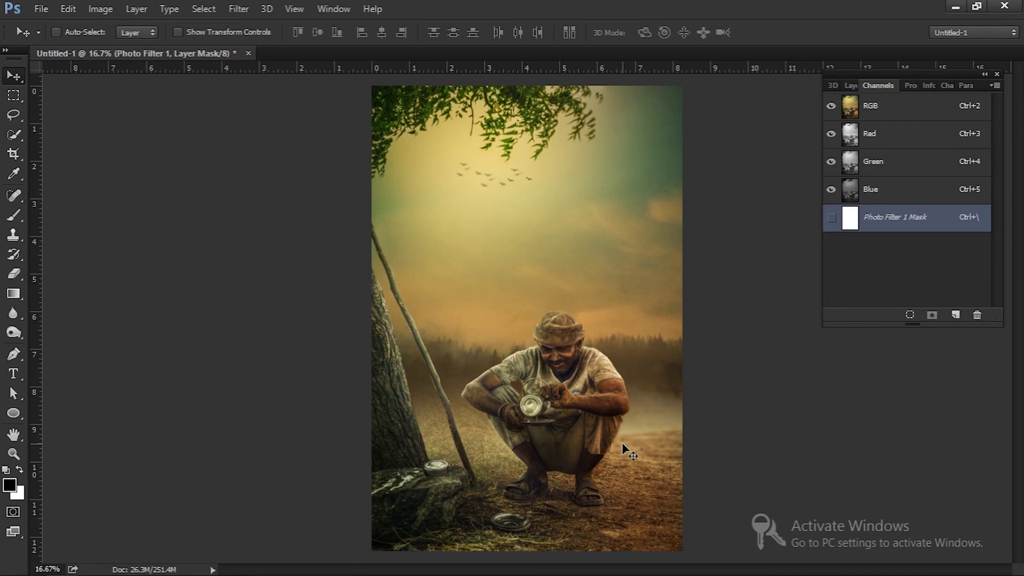
- Select the Overlay Layer 2 in the Layers panel and set its opacity to about 76%
left_click(851, 85)
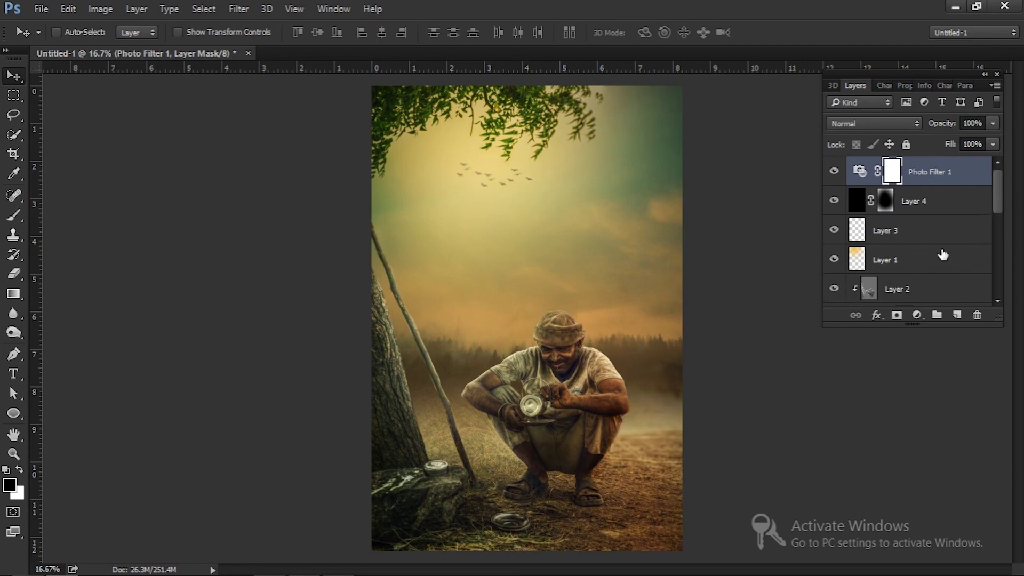
left_click(877, 292)
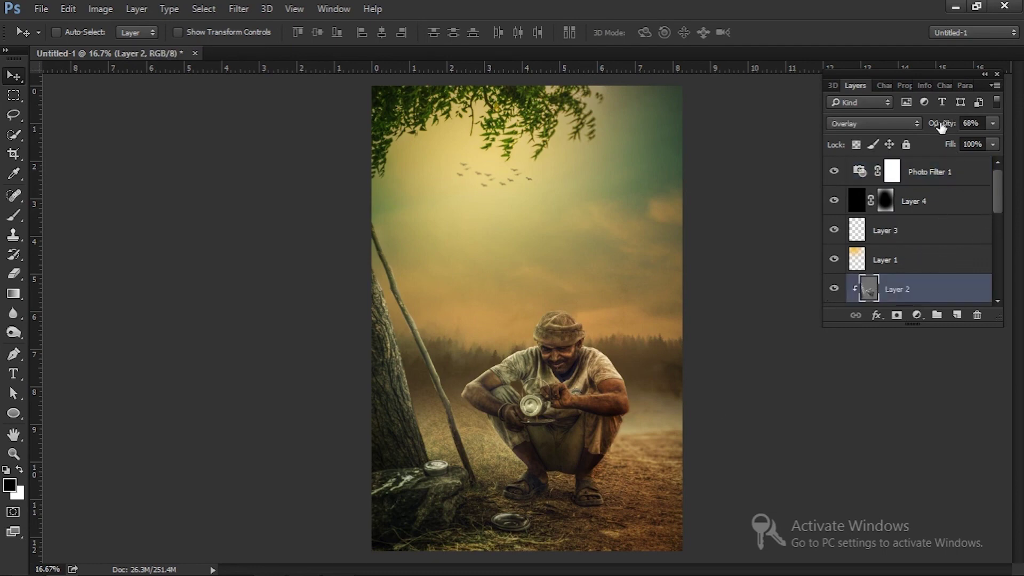
left_click_drag(946, 124, 955, 130)
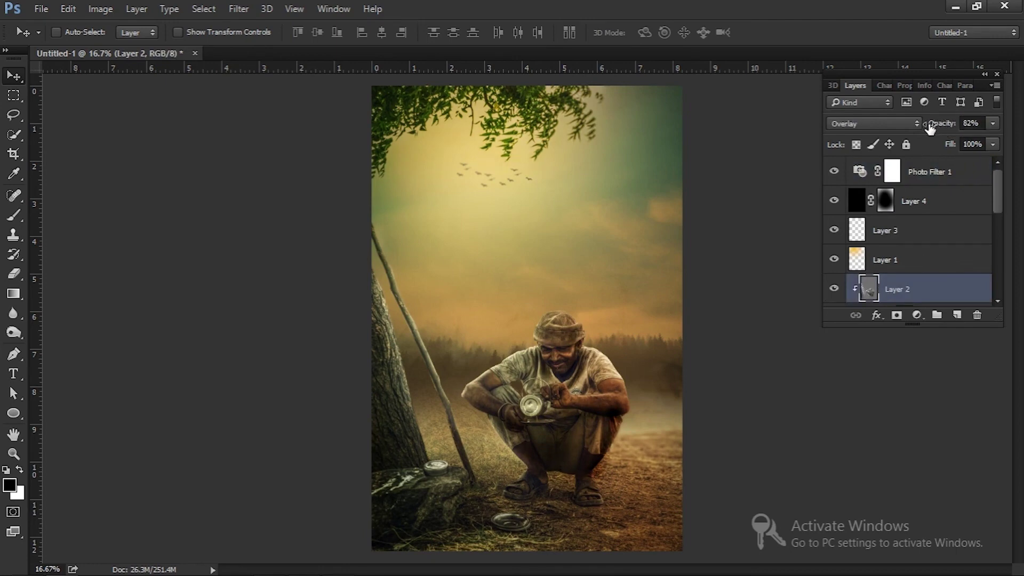
left_click_drag(940, 126, 929, 130)
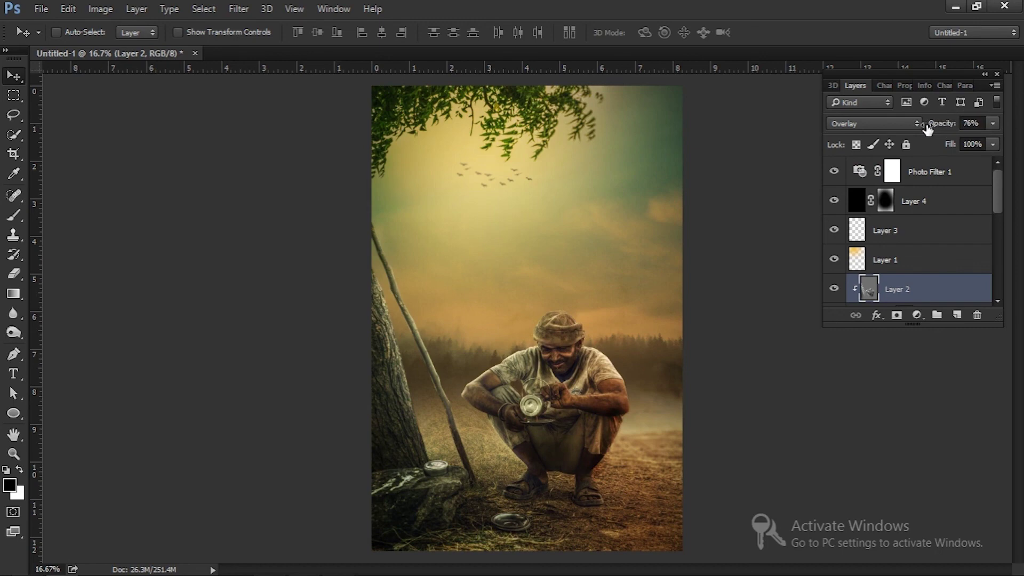